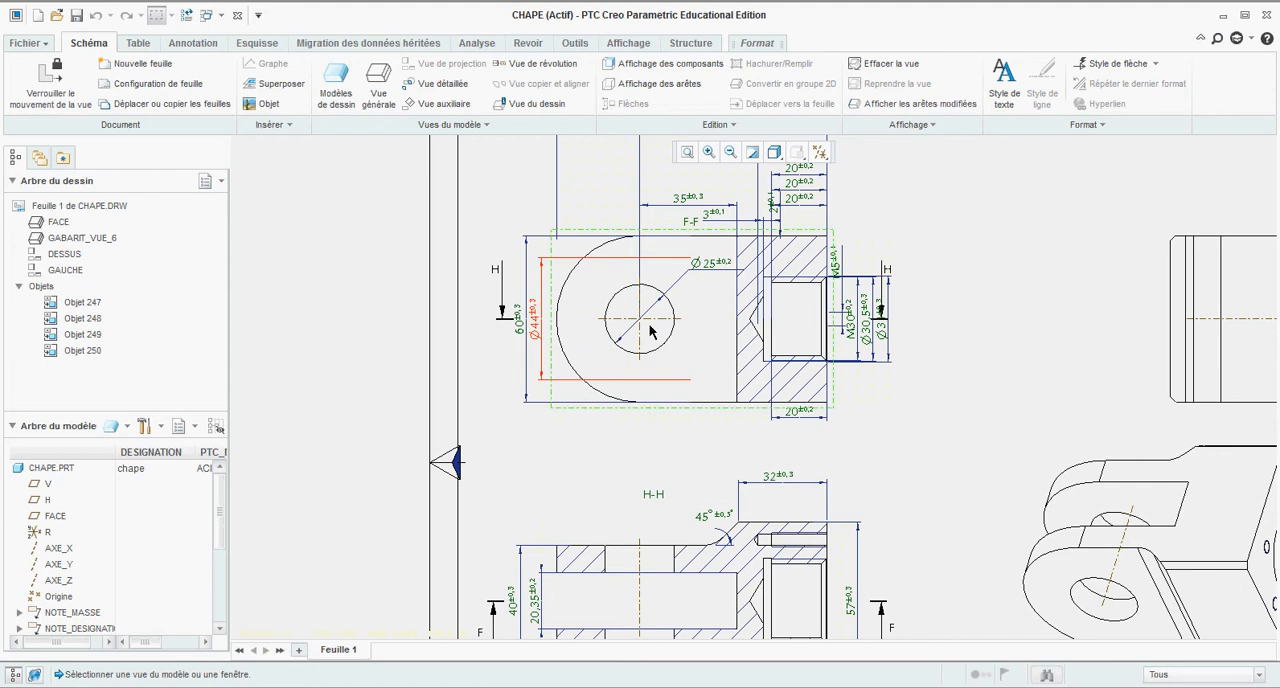
Step: Move the Ø44 dimension from section view F-F to section view H-H
{"action": "scroll", "coordinate": [637, 346], "scroll_direction": "down", "scroll_amount": 3}
{"action": "left_click", "coordinate": [627, 470]}
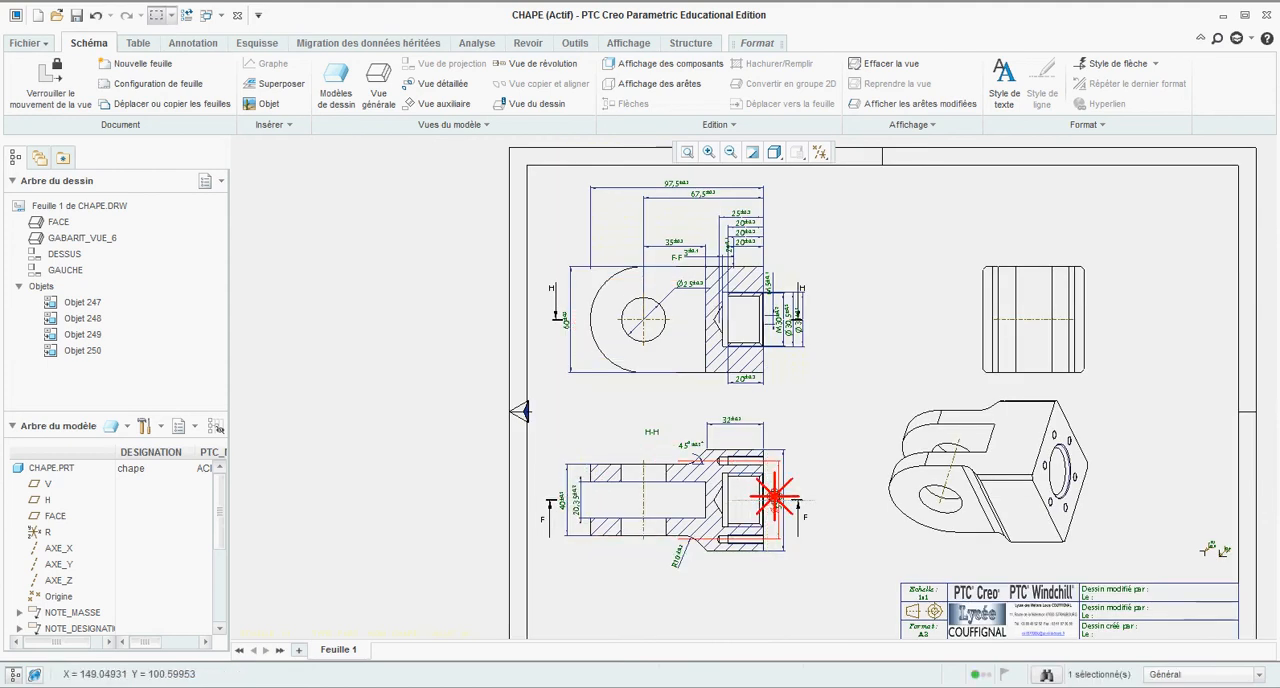
{"action": "scroll", "coordinate": [751, 456], "scroll_direction": "up", "scroll_amount": 3}
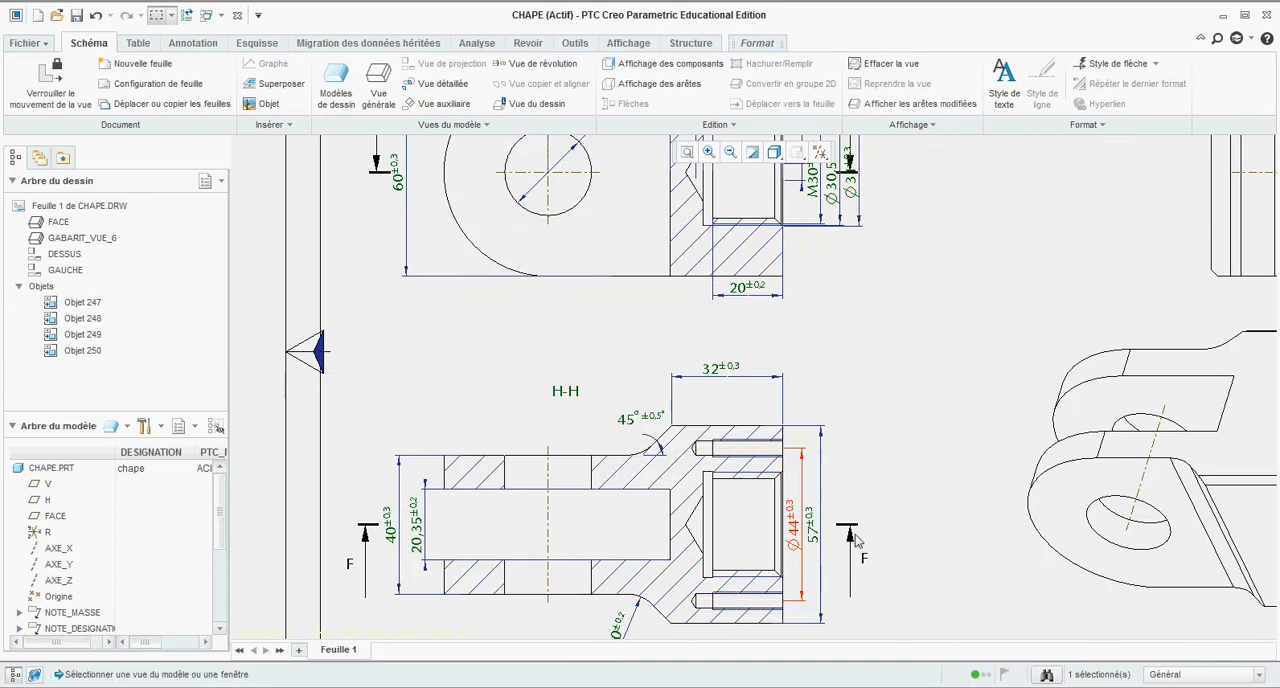
{"action": "scroll", "coordinate": [811, 499], "scroll_direction": "up", "scroll_amount": 5}
{"action": "scroll", "coordinate": [767, 338], "scroll_direction": "down", "scroll_amount": 5}
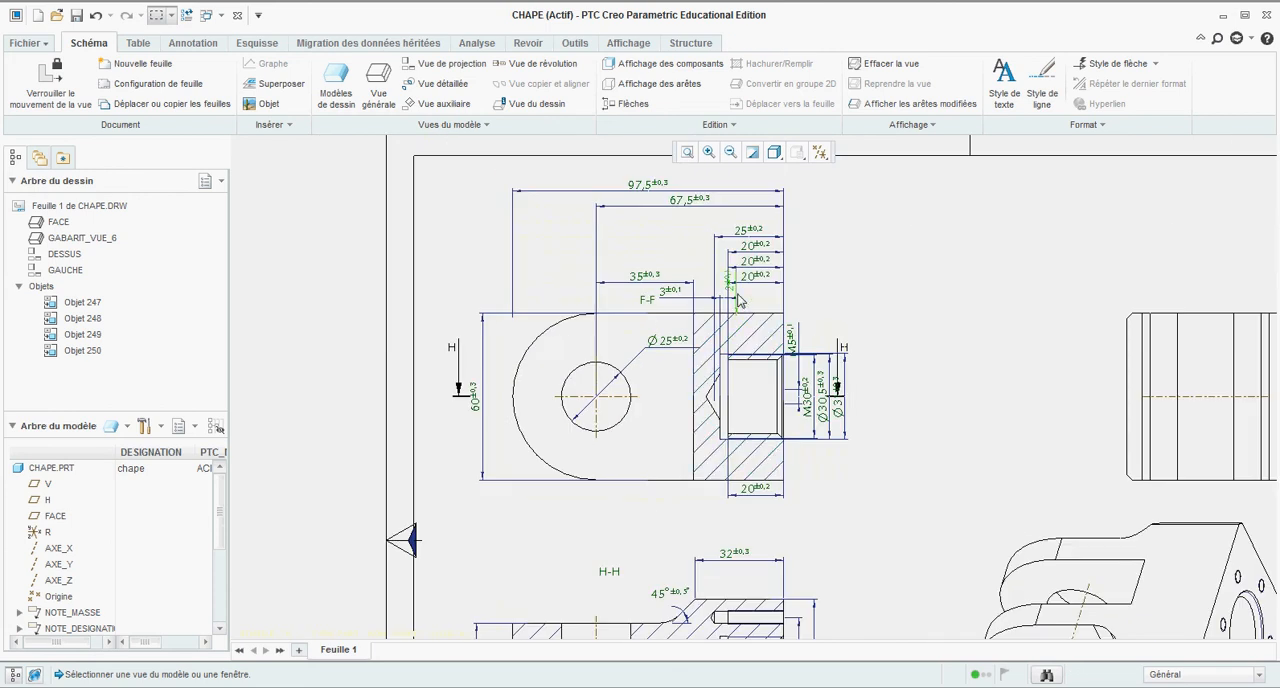
Step: Move the 25 mm dimension and the uppermost 20 mm dimension from section view F-F to section view H-H
{"action": "left_click", "coordinate": [756, 238]}
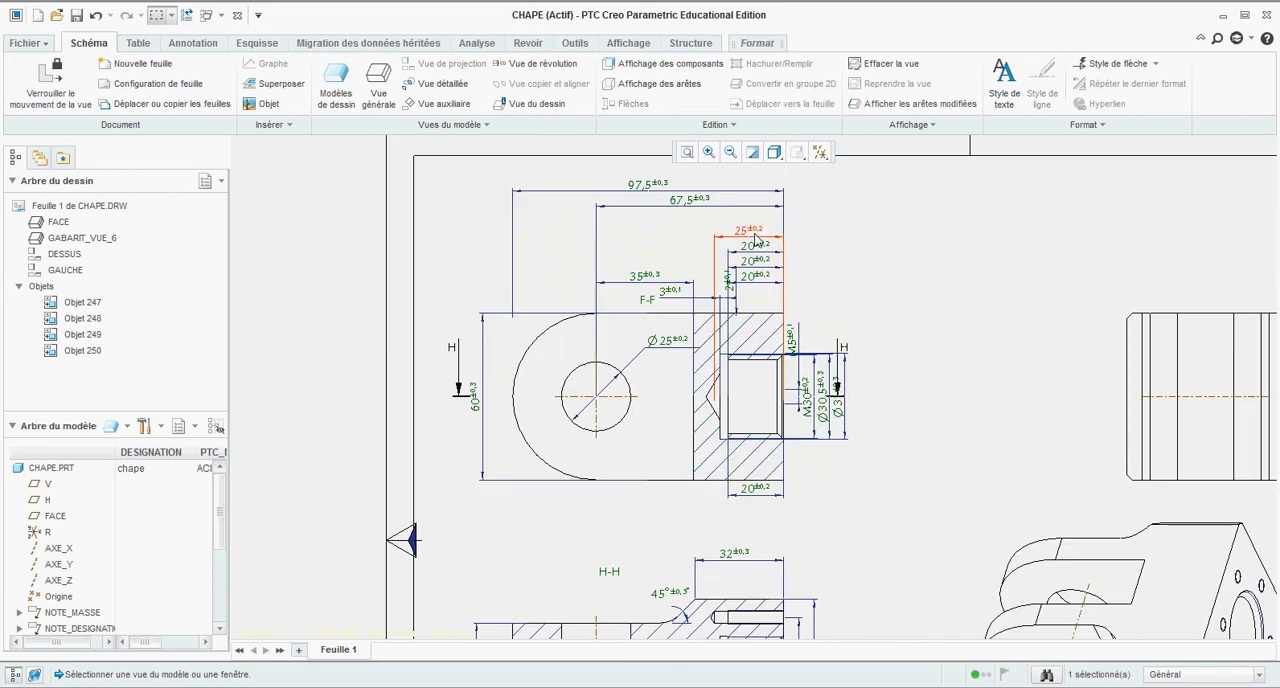
{"action": "left_click", "coordinate": [760, 254], "text": "ctrl"}
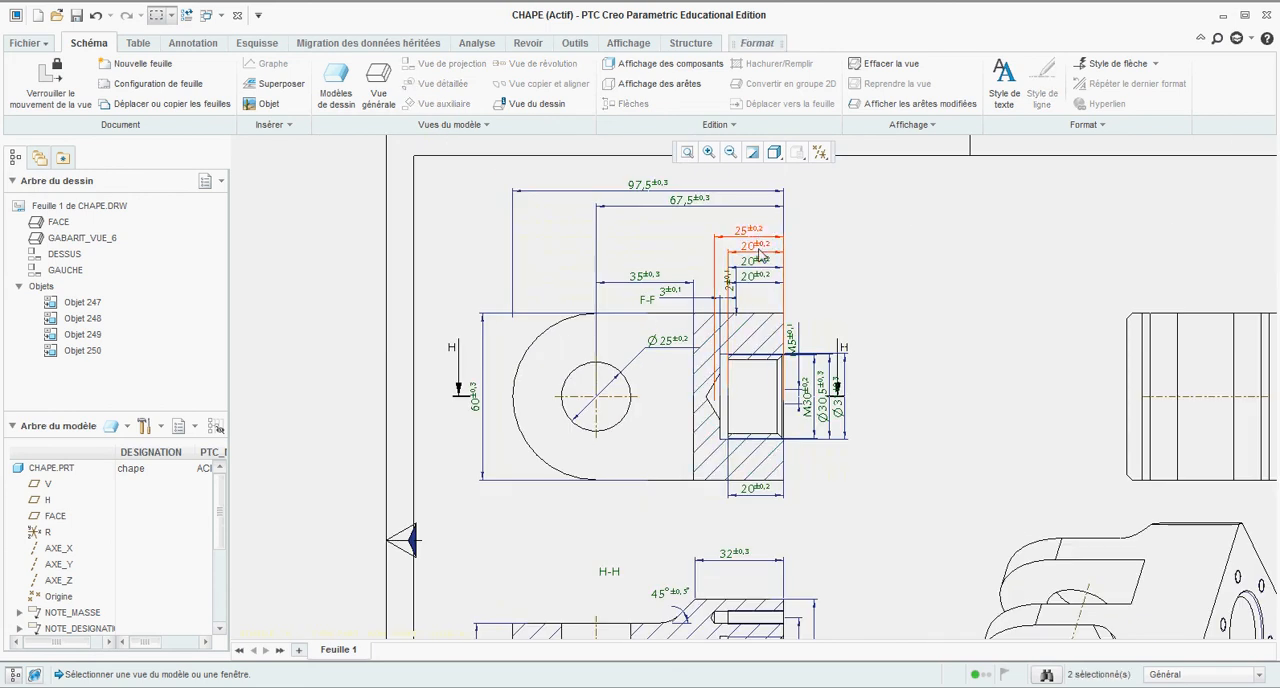
{"action": "scroll", "coordinate": [759, 248], "scroll_direction": "up", "scroll_amount": 1}
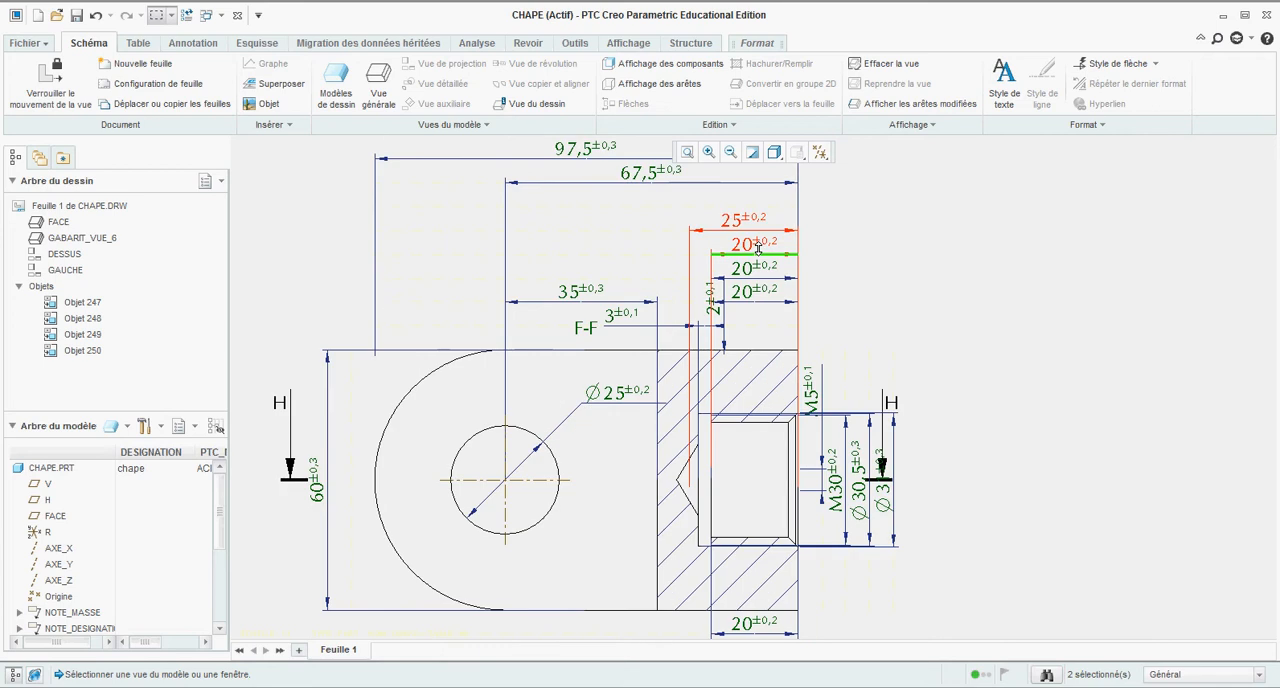
{"action": "right_click", "coordinate": [759, 247]}
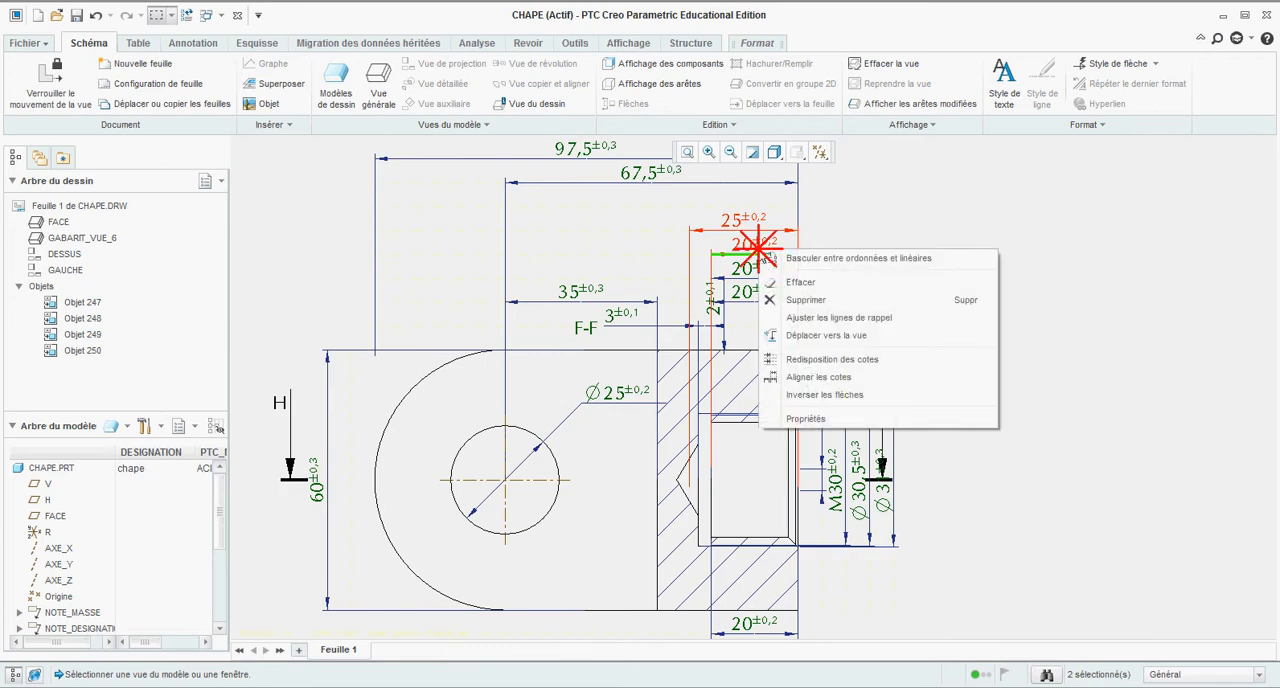
{"action": "left_click", "coordinate": [791, 334]}
{"action": "scroll", "coordinate": [745, 322], "scroll_direction": "down", "scroll_amount": 3}
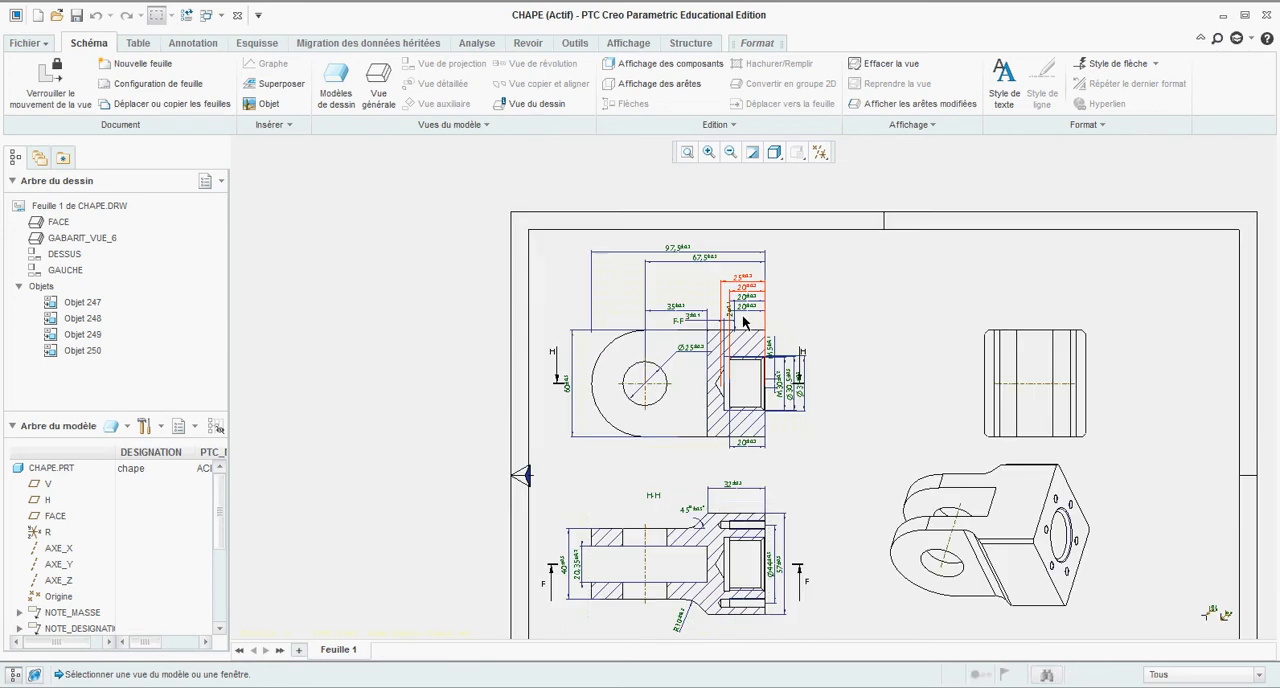
{"action": "left_click", "coordinate": [667, 535]}
{"action": "scroll", "coordinate": [722, 531], "scroll_direction": "up", "scroll_amount": 3}
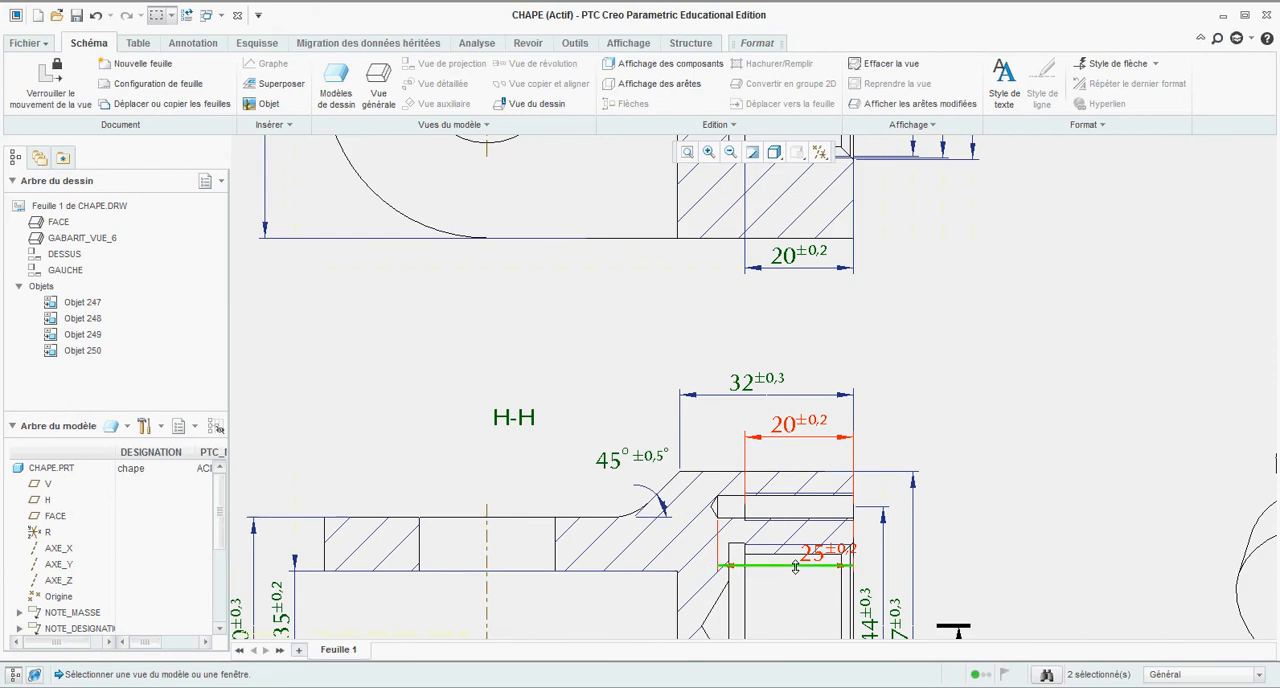
Step: Stack the 25 mm and 20 mm threaded-hole depth dimensions above section H-H, beneath the 32 mm dimension
{"action": "left_click_drag", "start_coordinate": [795, 567], "coordinate": [788, 452]}
{"action": "left_click", "coordinate": [931, 338]}
{"action": "left_click", "coordinate": [788, 316]}
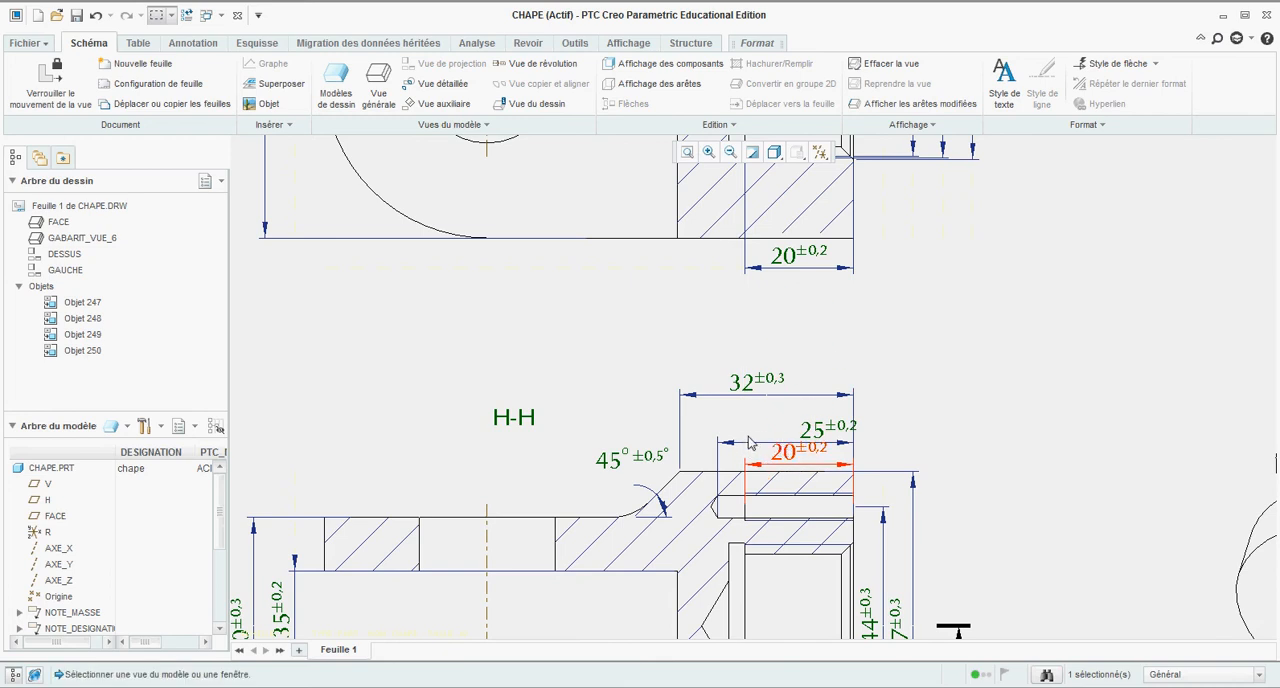
{"action": "left_click", "coordinate": [747, 443]}
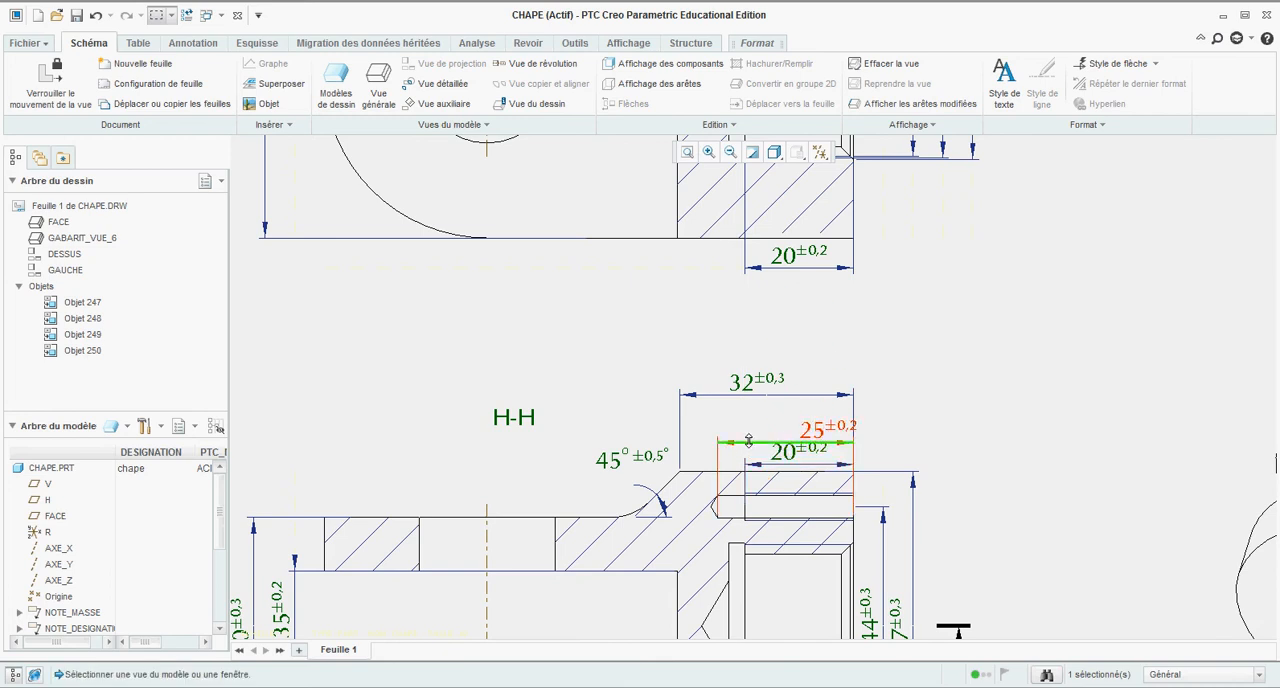
{"action": "left_click_drag", "start_coordinate": [748, 441], "coordinate": [763, 421]}
{"action": "left_click", "coordinate": [766, 463]}
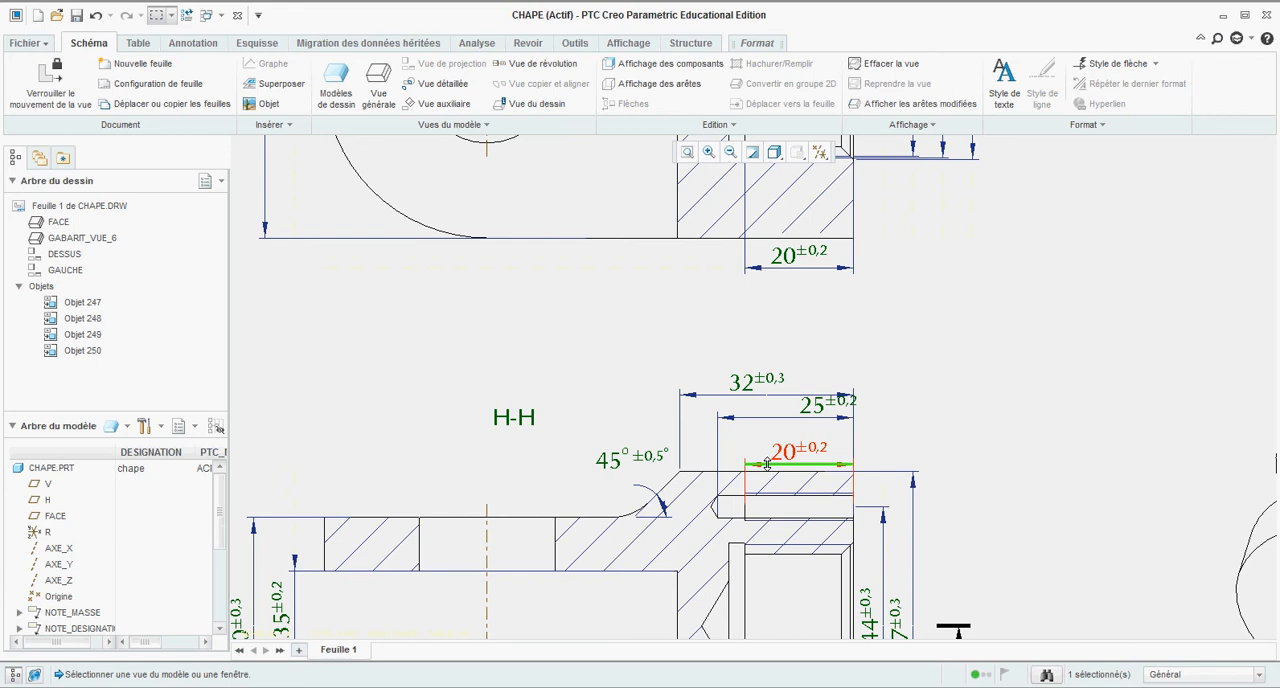
{"action": "left_click_drag", "start_coordinate": [766, 463], "coordinate": [768, 450]}
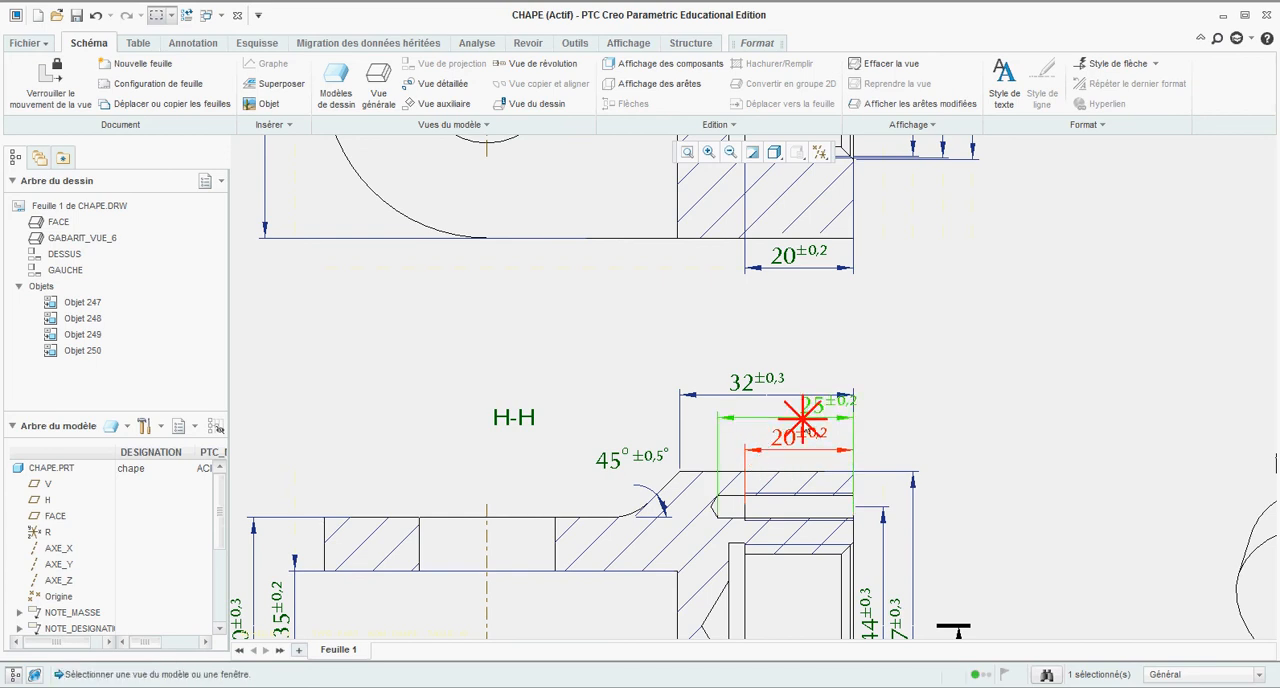
{"action": "left_click", "coordinate": [903, 403]}
Step: Move the 2 mm chamfer dimension from section view F-F to the side view with the chamfered corners
{"action": "scroll", "coordinate": [890, 440], "scroll_direction": "up", "scroll_amount": 3}
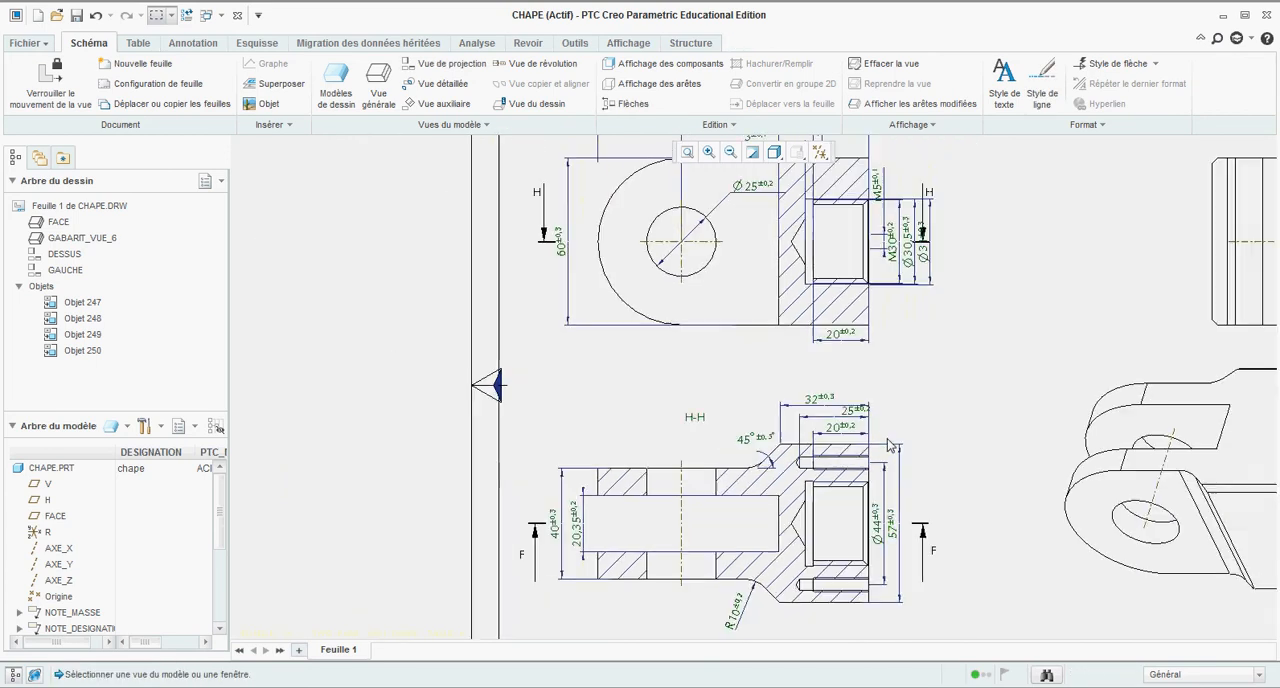
{"action": "scroll", "coordinate": [888, 440], "scroll_direction": "up", "scroll_amount": 1}
{"action": "scroll", "coordinate": [890, 440], "scroll_direction": "down", "scroll_amount": 2}
{"action": "scroll", "coordinate": [825, 434], "scroll_direction": "up", "scroll_amount": 3}
{"action": "scroll", "coordinate": [817, 190], "scroll_direction": "down", "scroll_amount": 3}
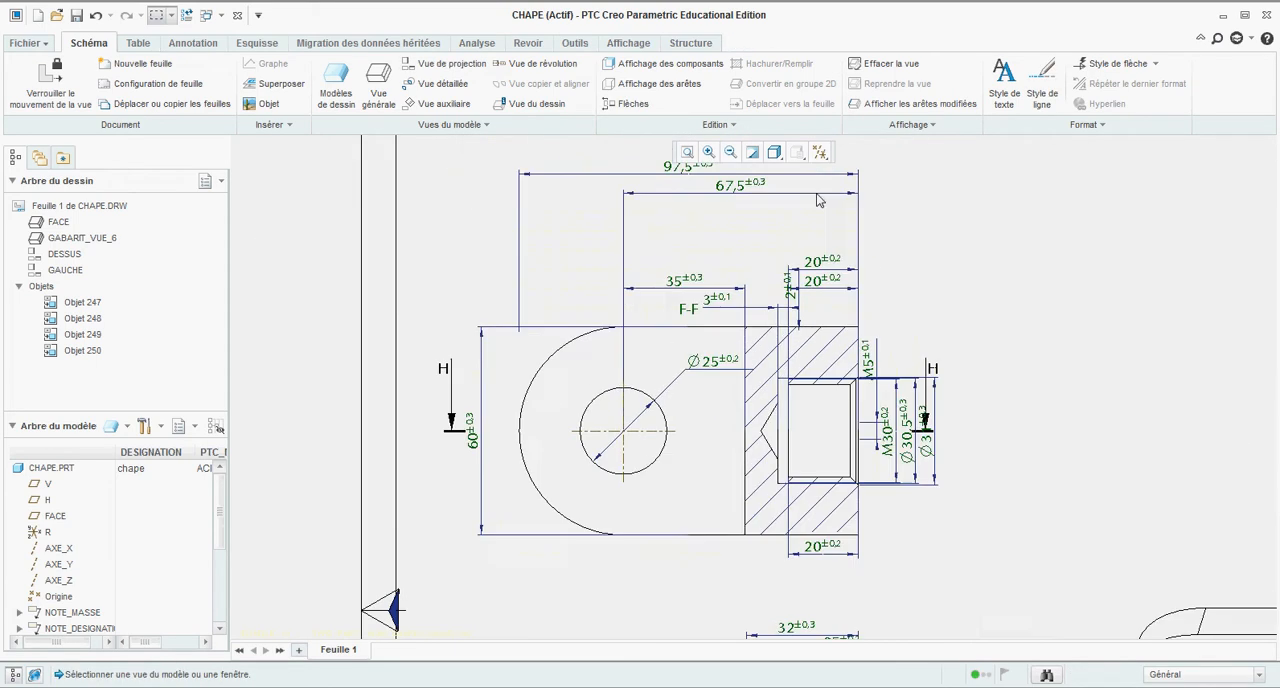
{"action": "scroll", "coordinate": [822, 270], "scroll_direction": "down", "scroll_amount": 3}
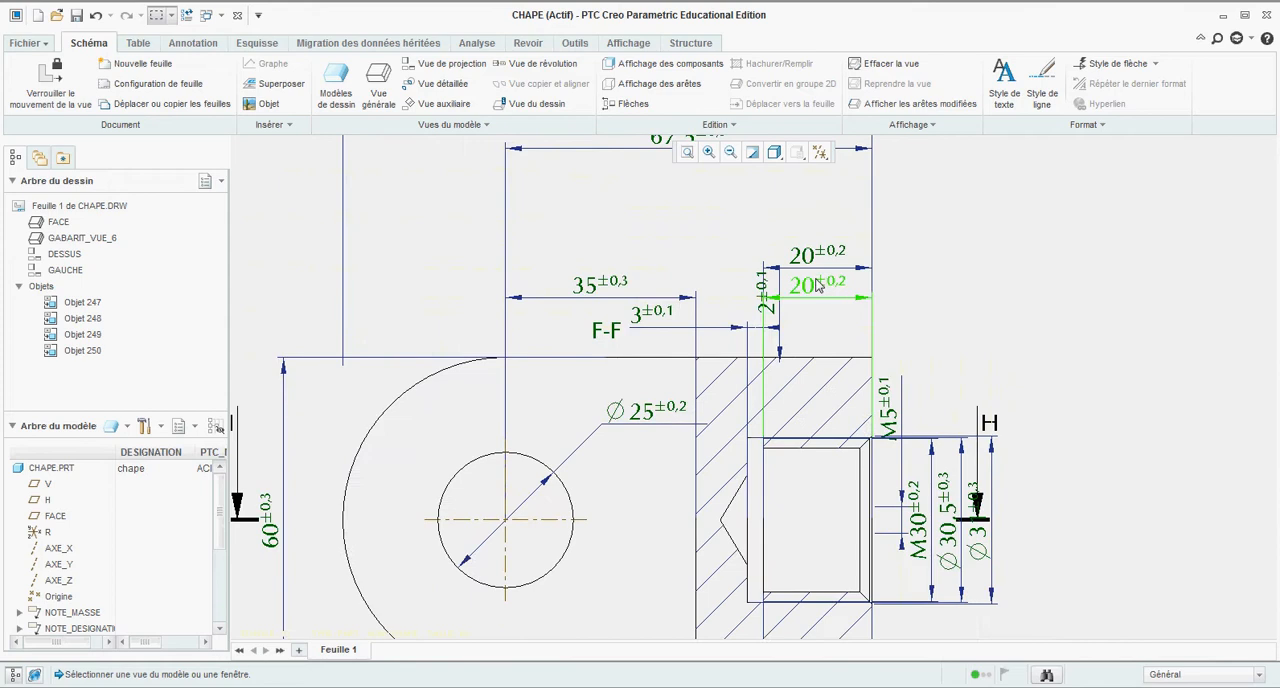
{"action": "left_click", "coordinate": [760, 368]}
{"action": "scroll", "coordinate": [760, 370], "scroll_direction": "up", "scroll_amount": 2}
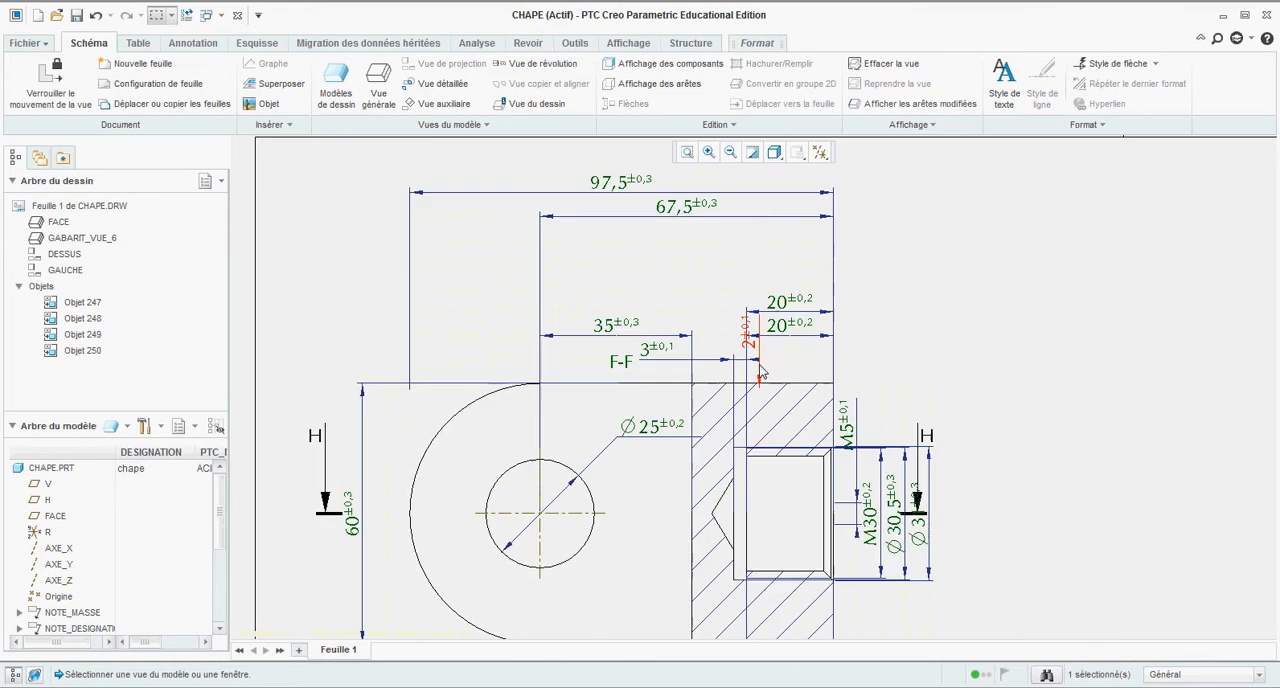
{"action": "scroll", "coordinate": [760, 370], "scroll_direction": "up", "scroll_amount": 2}
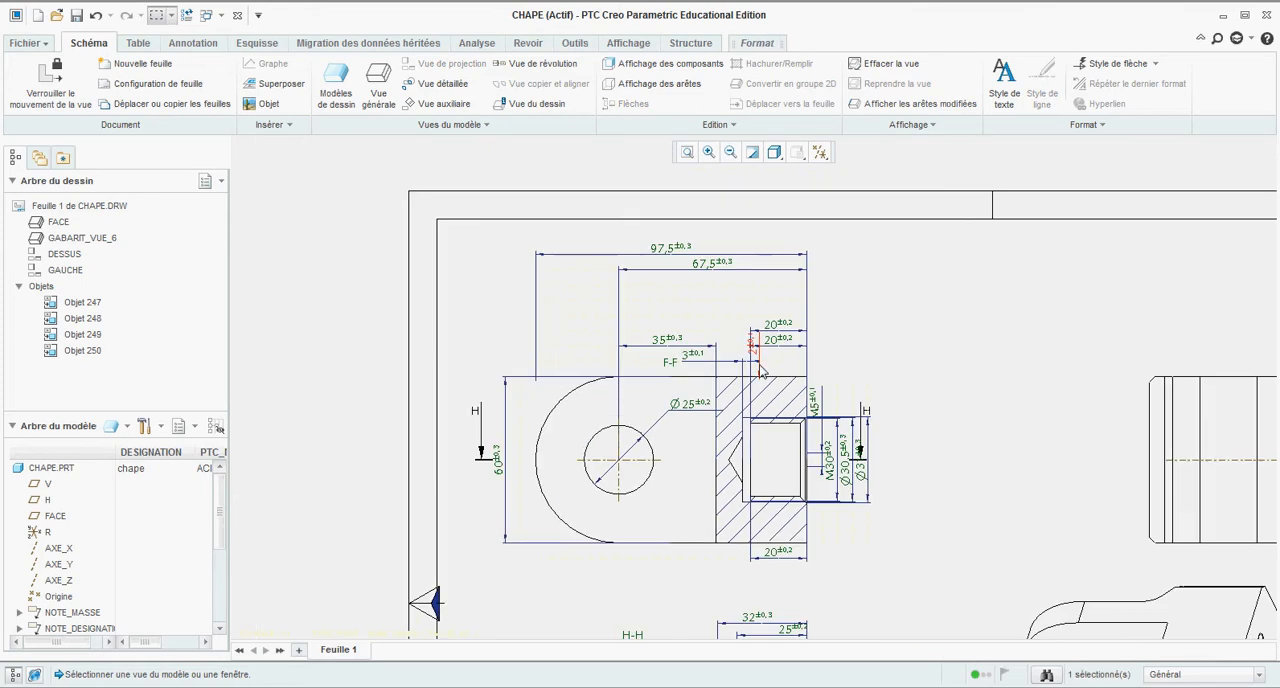
{"action": "right_click", "coordinate": [760, 372]}
{"action": "left_click", "coordinate": [790, 457]}
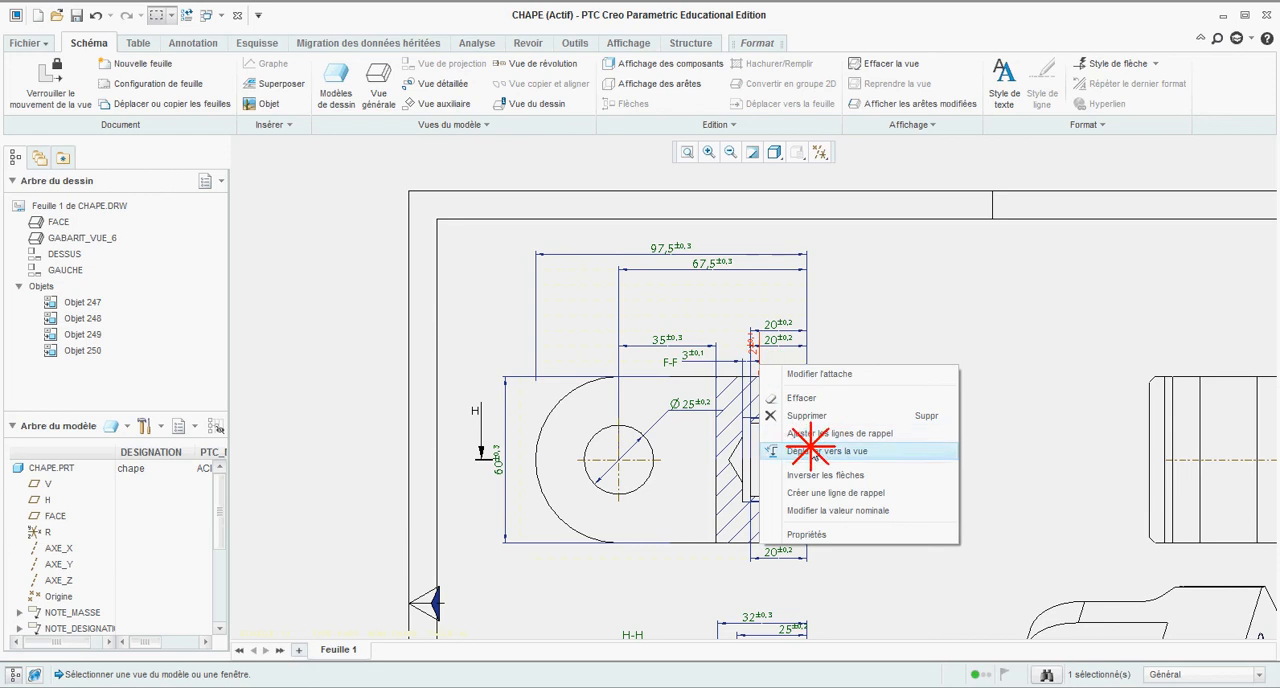
{"action": "left_click", "coordinate": [1246, 410]}
{"action": "scroll", "coordinate": [1137, 378], "scroll_direction": "up", "scroll_amount": 2}
{"action": "scroll", "coordinate": [1137, 378], "scroll_direction": "down", "scroll_amount": 6}
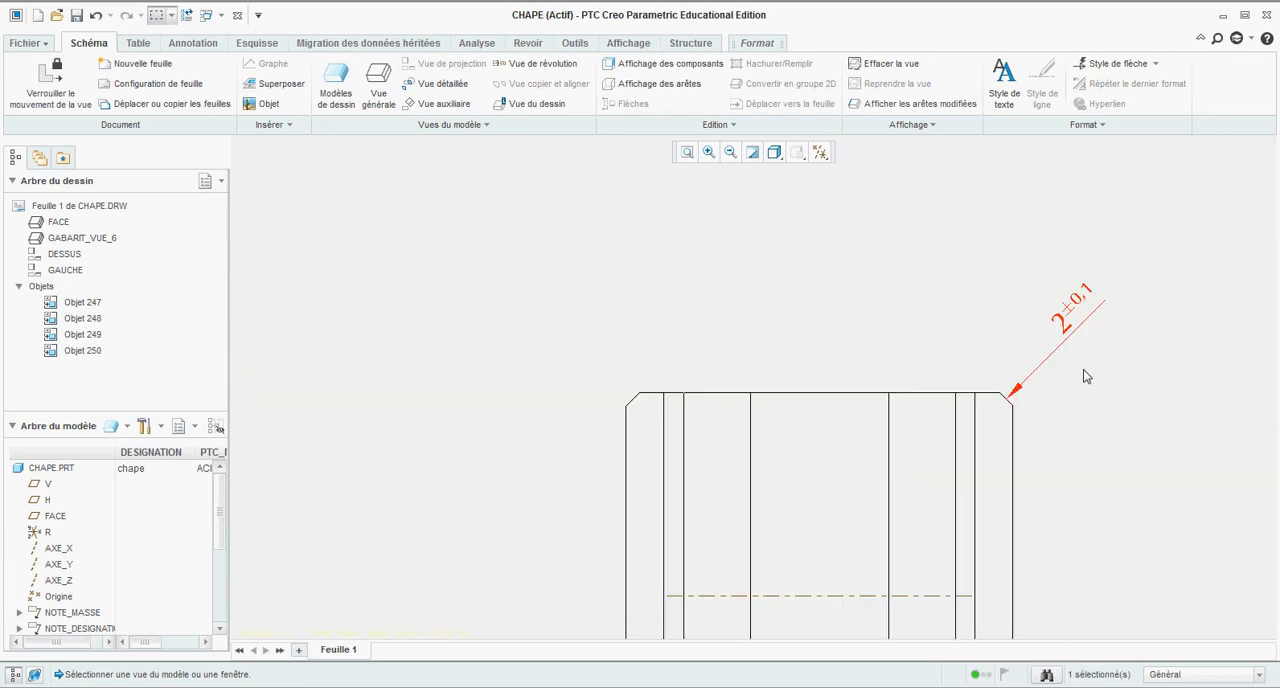
Step: Delete the duplicate 20 mm dimension beneath section view F-F
{"action": "scroll", "coordinate": [1087, 376], "scroll_direction": "up", "scroll_amount": 2}
{"action": "scroll", "coordinate": [758, 374], "scroll_direction": "up", "scroll_amount": 3}
{"action": "scroll", "coordinate": [649, 297], "scroll_direction": "down", "scroll_amount": 6}
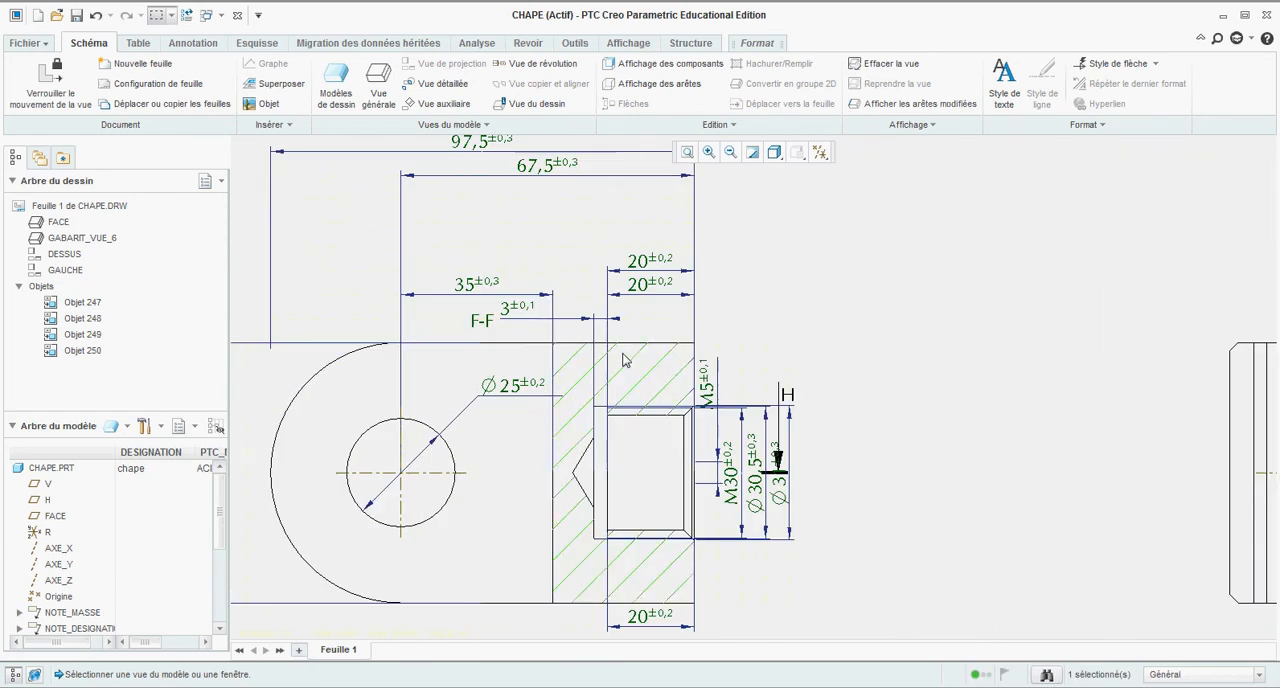
{"action": "scroll", "coordinate": [649, 297], "scroll_direction": "up", "scroll_amount": 2}
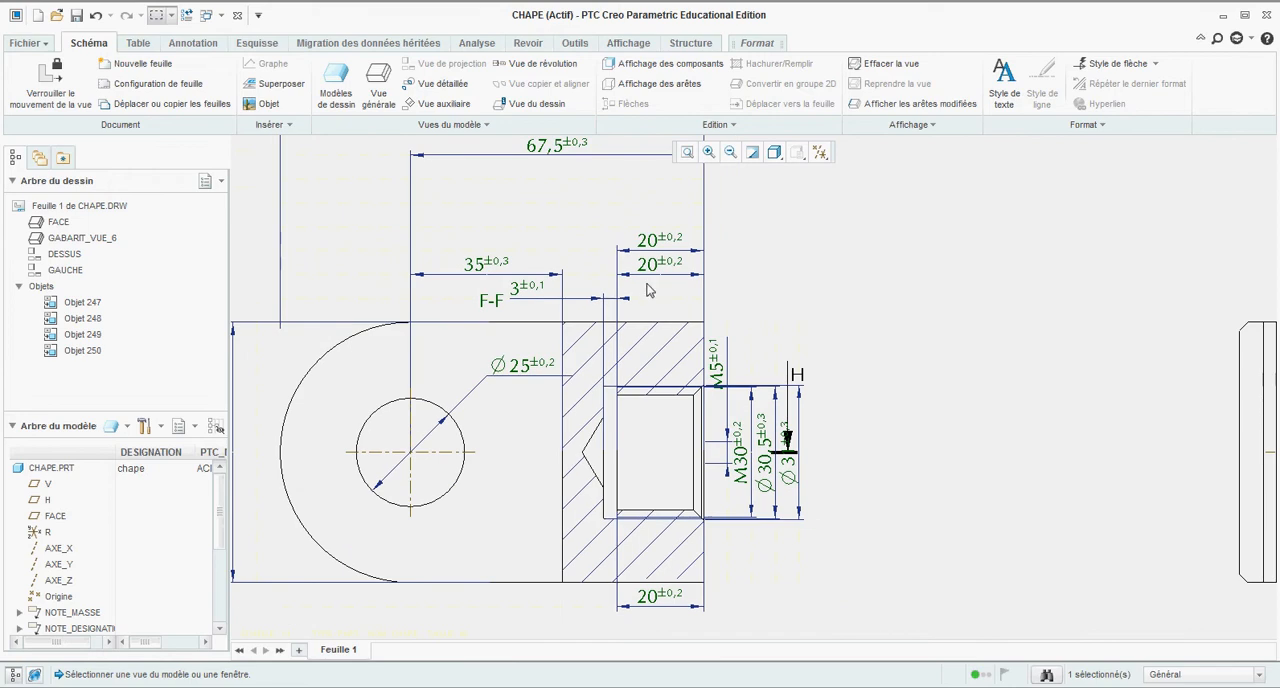
{"action": "left_click", "coordinate": [661, 252]}
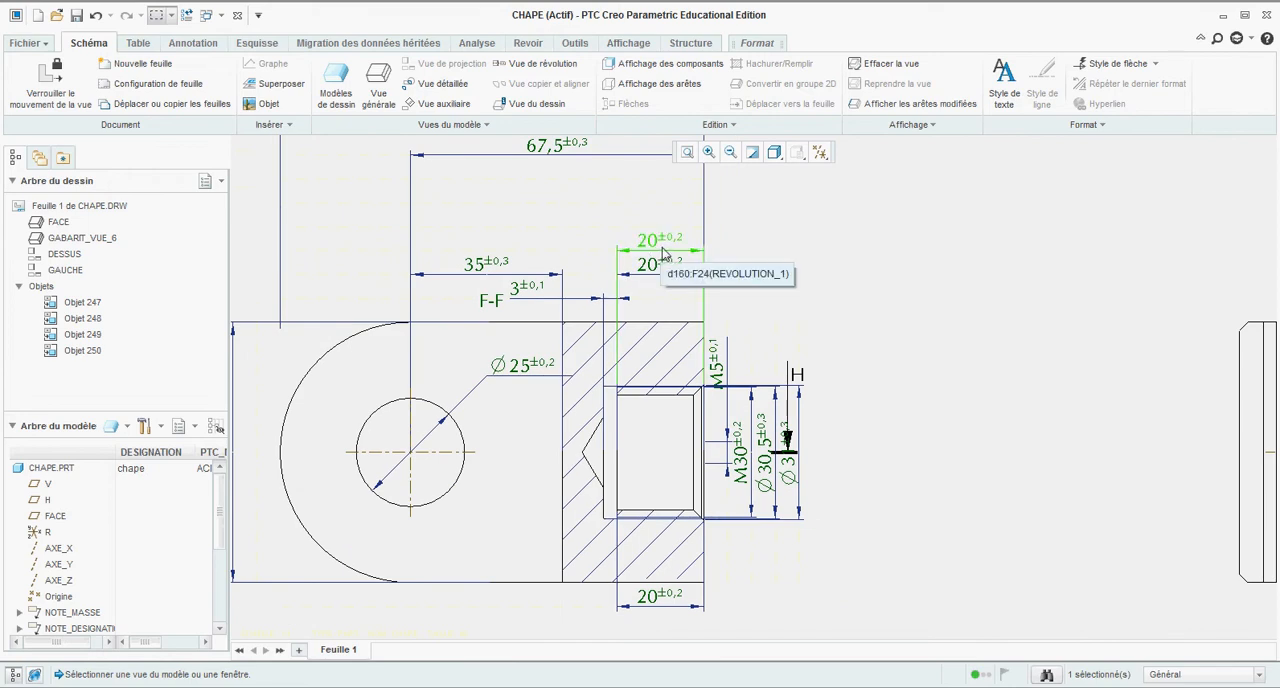
{"action": "scroll", "coordinate": [674, 270], "scroll_direction": "up", "scroll_amount": 2}
{"action": "scroll", "coordinate": [656, 403], "scroll_direction": "down", "scroll_amount": 2}
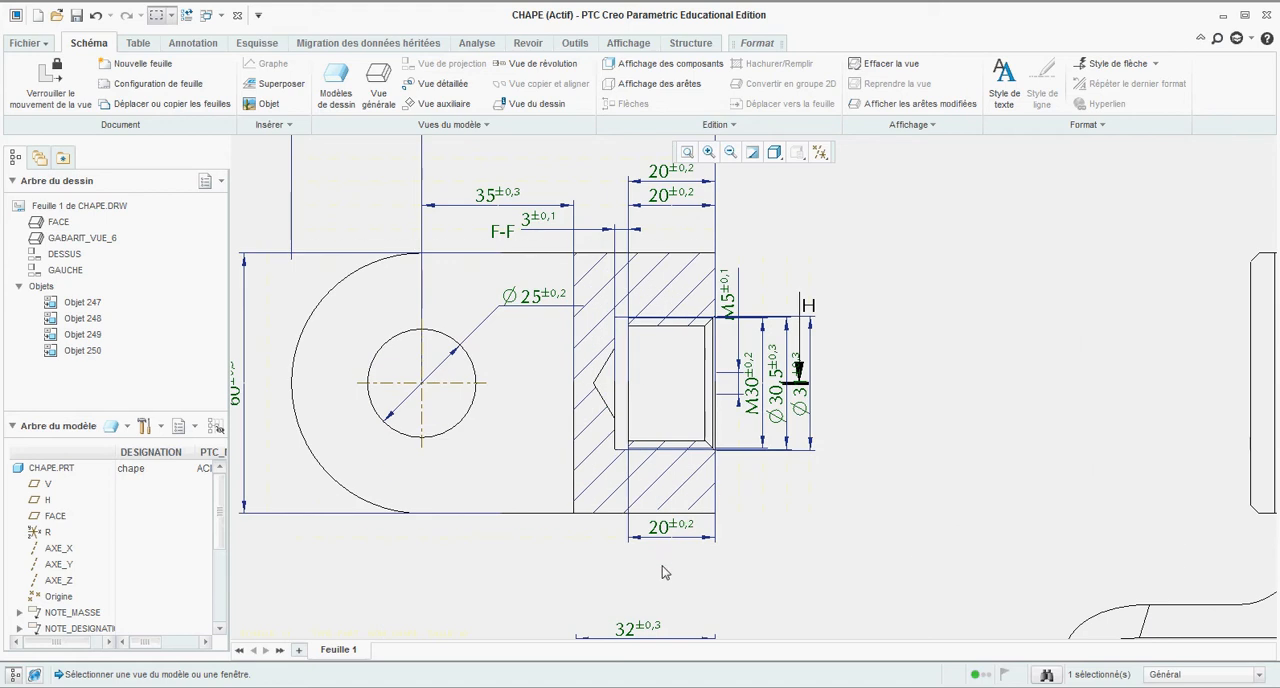
{"action": "right_click", "coordinate": [668, 540]}
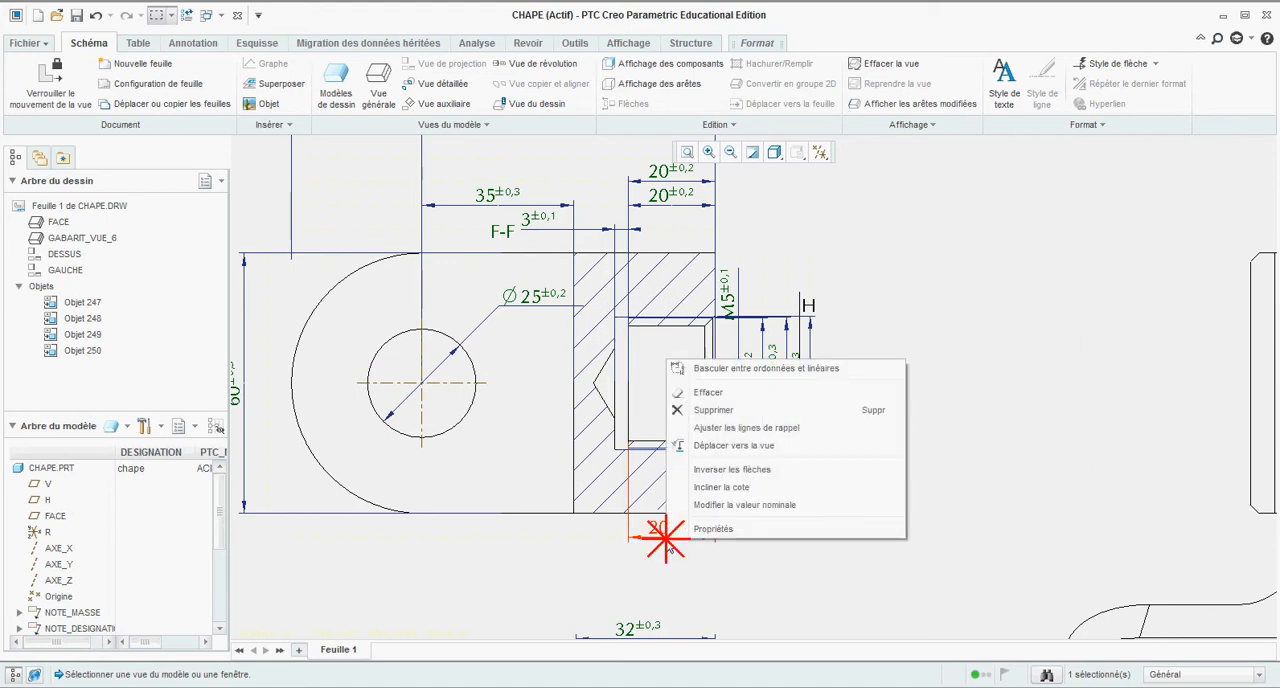
{"action": "left_click", "coordinate": [706, 410]}
Step: Delete the lower of the two stacked 20 mm dimensions above section view F-F
{"action": "scroll", "coordinate": [709, 420], "scroll_direction": "up", "scroll_amount": 2}
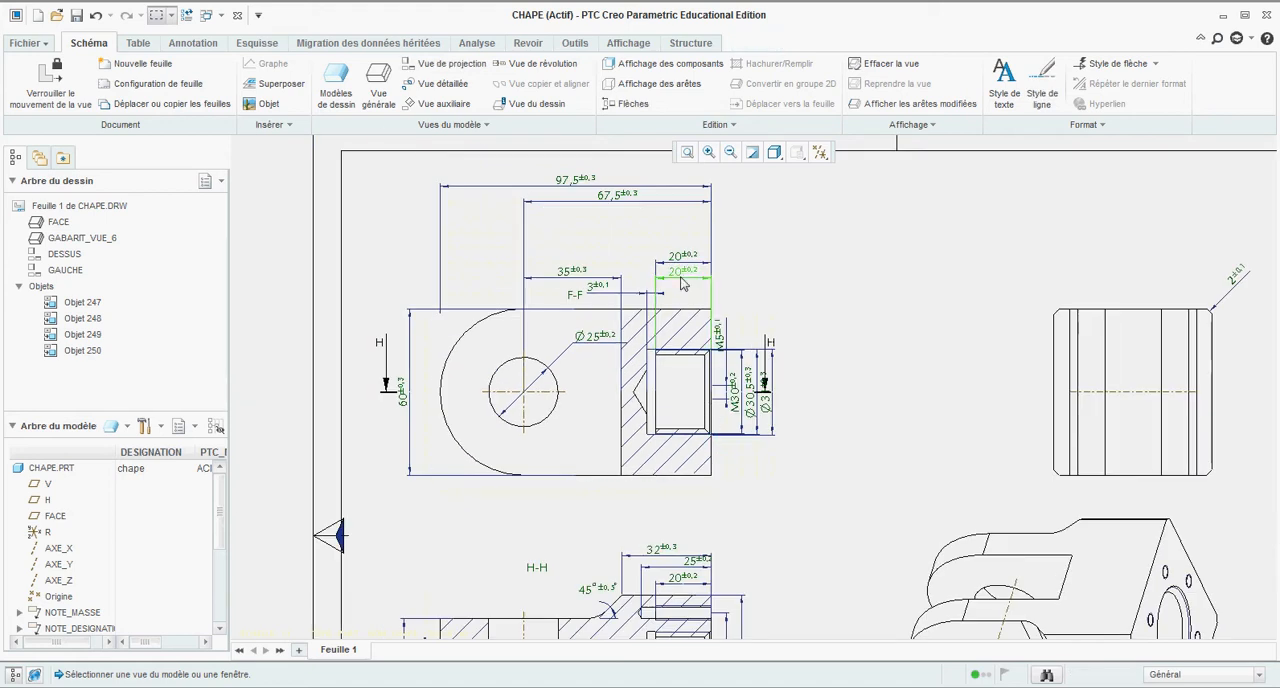
{"action": "left_click", "coordinate": [682, 280]}
{"action": "right_click", "coordinate": [680, 280]}
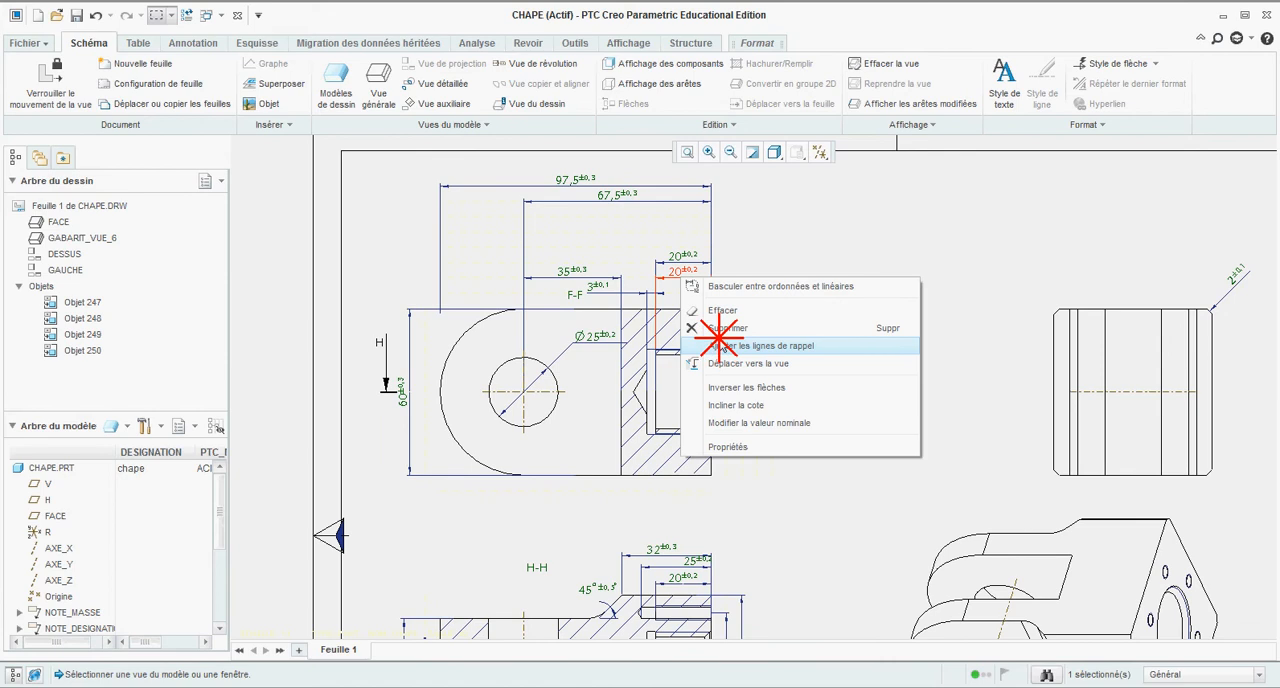
{"action": "left_click", "coordinate": [800, 297]}
Step: Reposition the Ø25 hole dimension below section view F-F and flip its arrows to point from outside the circle
{"action": "scroll", "coordinate": [626, 300], "scroll_direction": "down", "scroll_amount": 3}
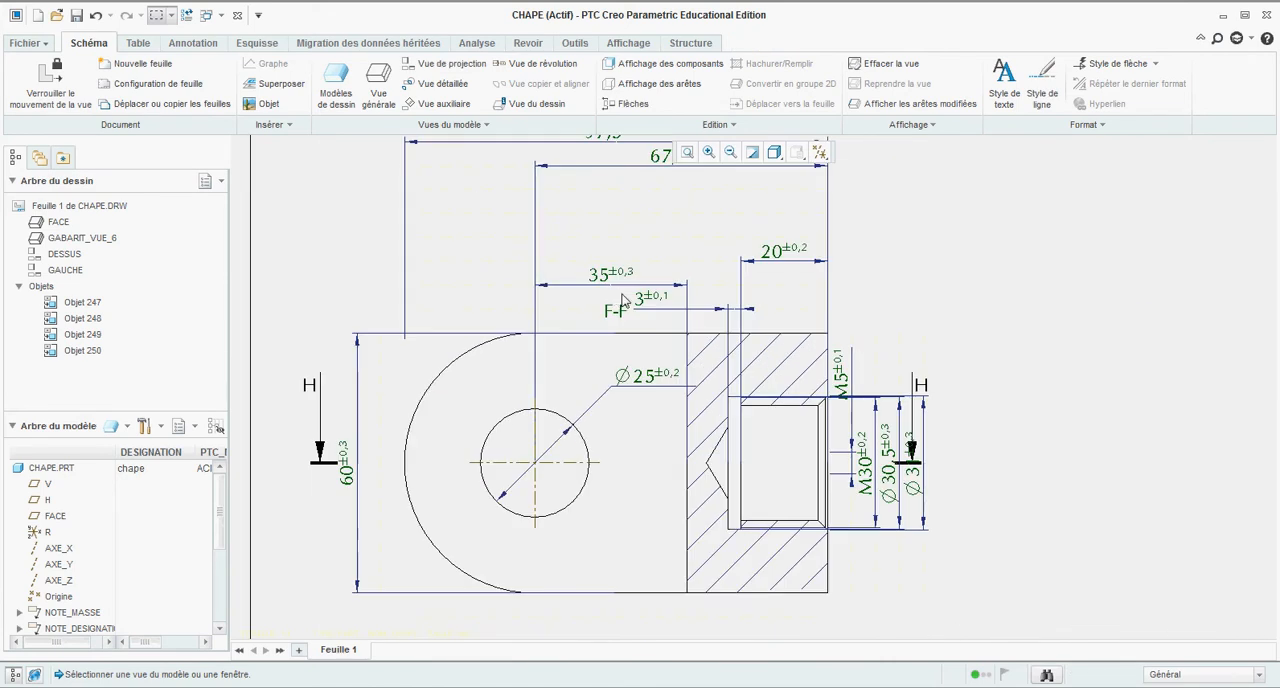
{"action": "left_click", "coordinate": [645, 382]}
{"action": "scroll", "coordinate": [648, 370], "scroll_direction": "up", "scroll_amount": 3}
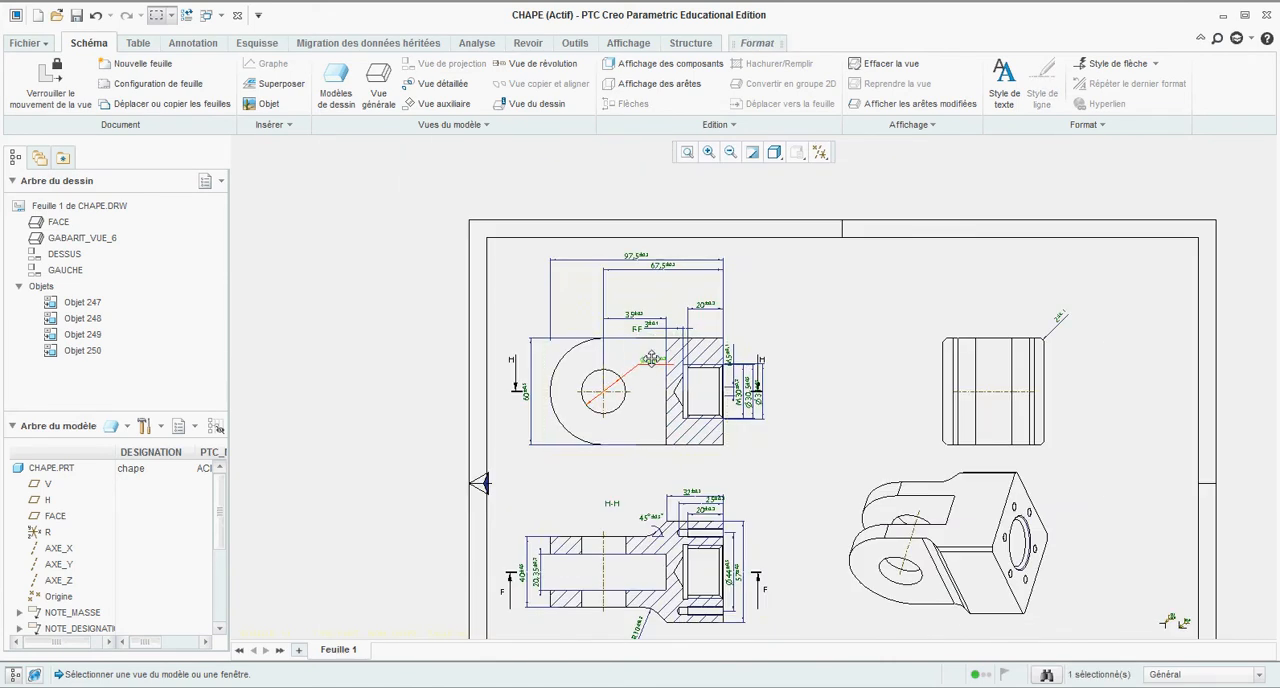
{"action": "left_click_drag", "start_coordinate": [651, 358], "coordinate": [653, 470]}
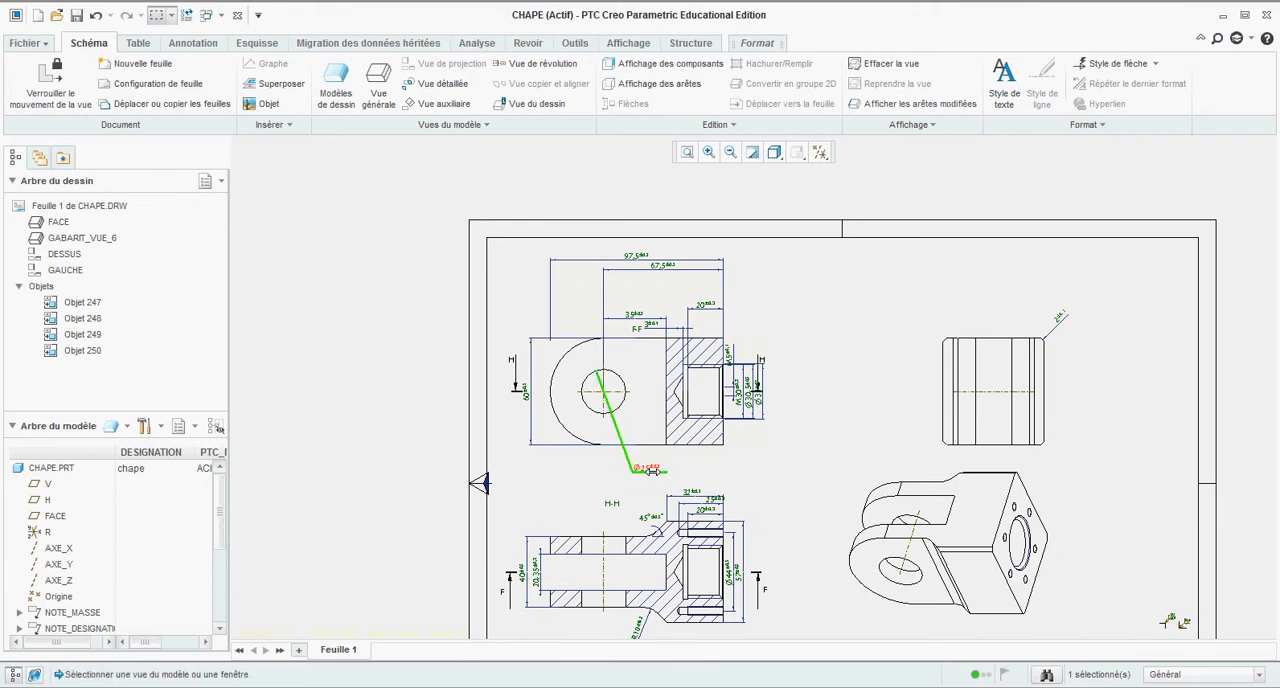
{"action": "scroll", "coordinate": [653, 470], "scroll_direction": "down", "scroll_amount": 3}
{"action": "right_click", "coordinate": [629, 465]}
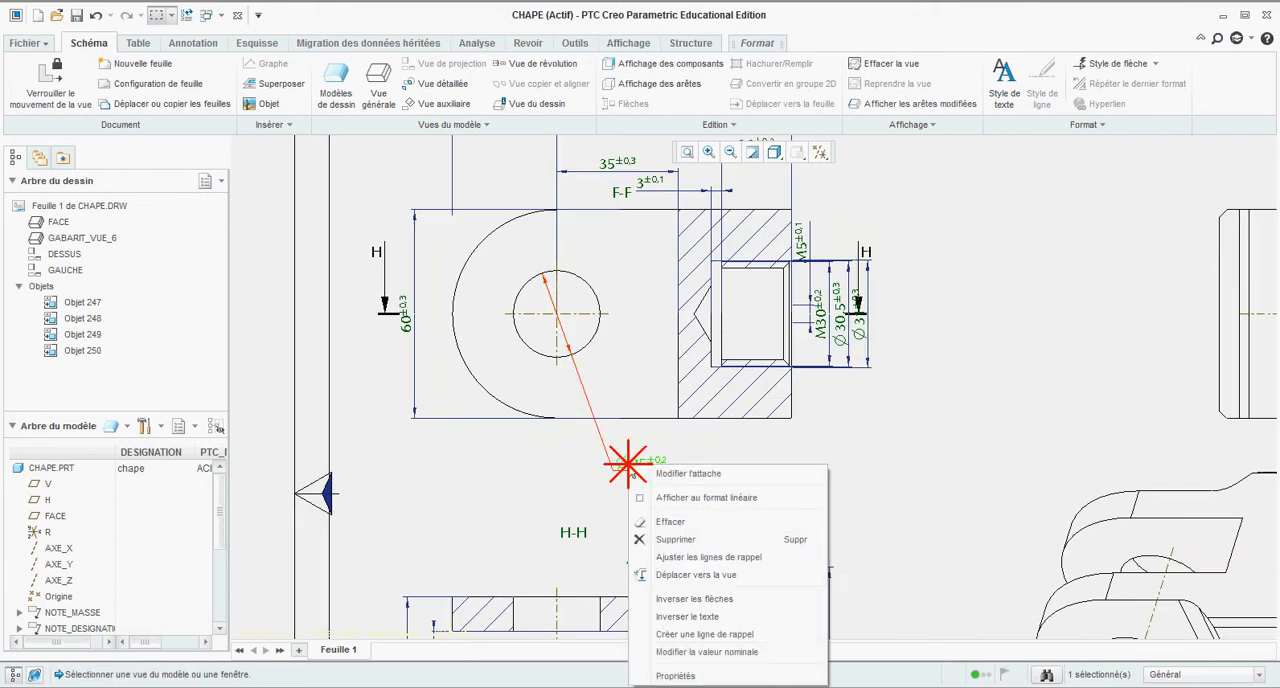
{"action": "left_click", "coordinate": [694, 598]}
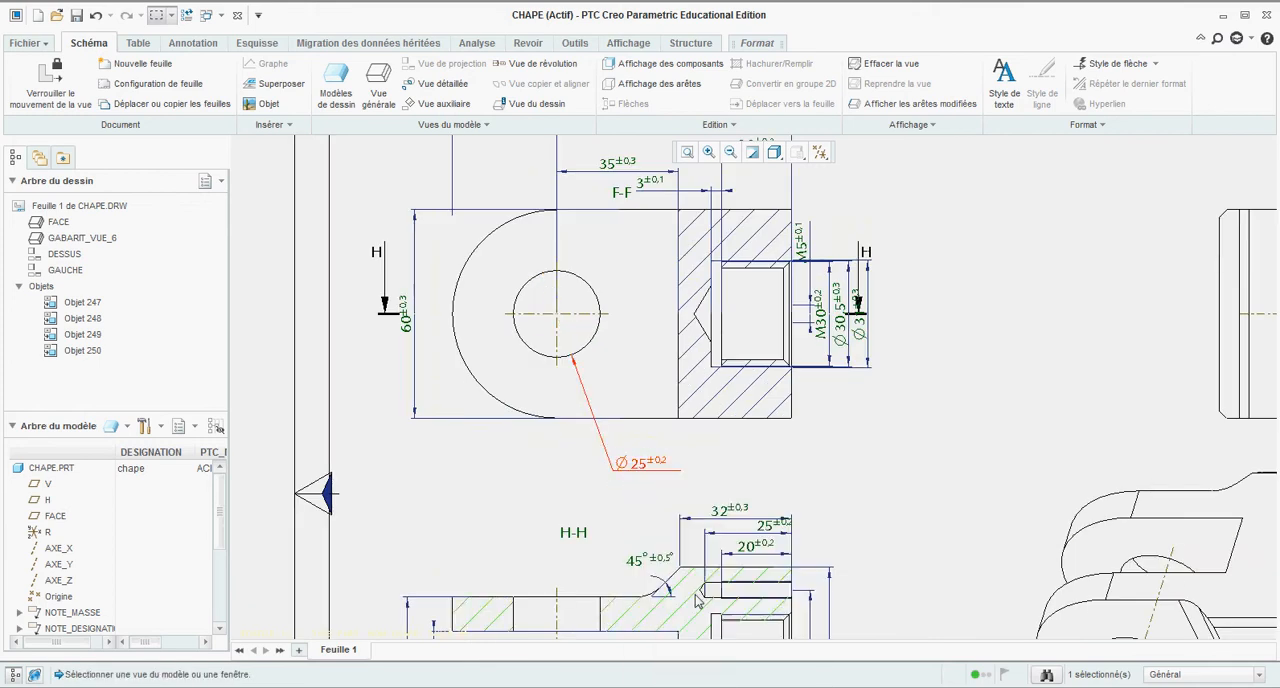
{"action": "left_click", "coordinate": [641, 497]}
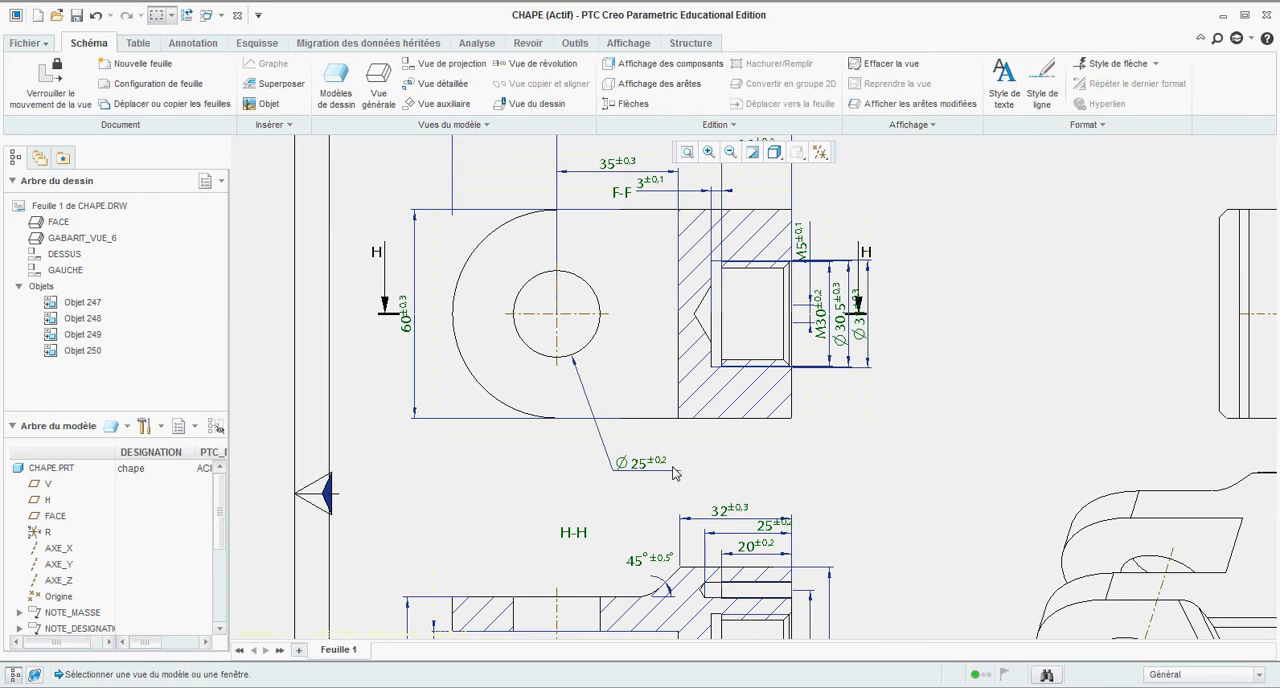
Step: Assign the Trou tolerance table with class H7 to the Ø25 hole dimension in section view F-F
{"action": "double_click", "coordinate": [651, 474]}
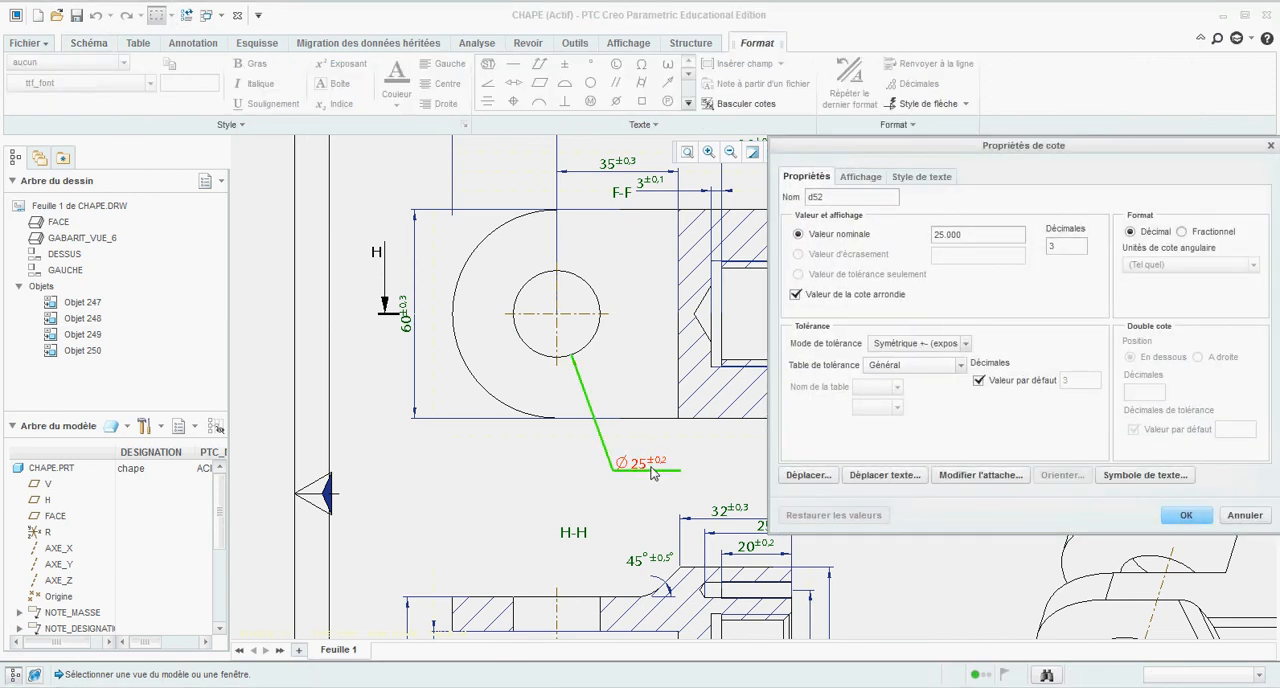
{"action": "left_click", "coordinate": [961, 366]}
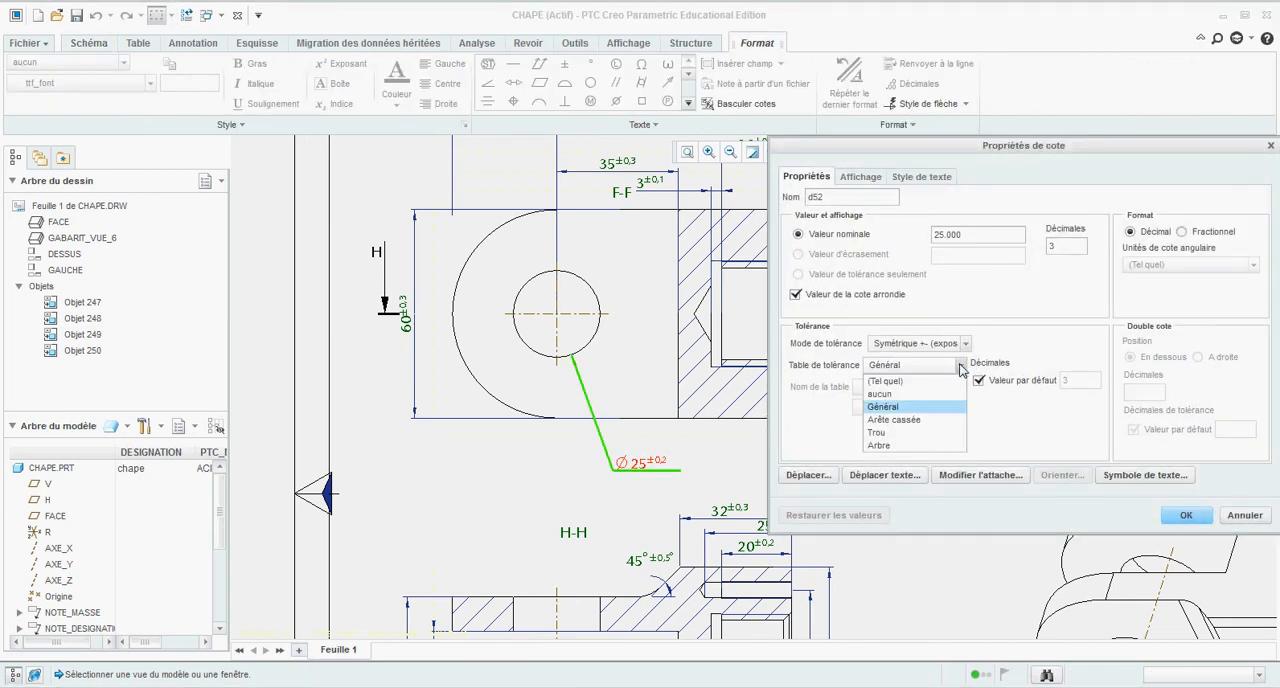
{"action": "left_click", "coordinate": [910, 430]}
{"action": "left_click", "coordinate": [898, 388]}
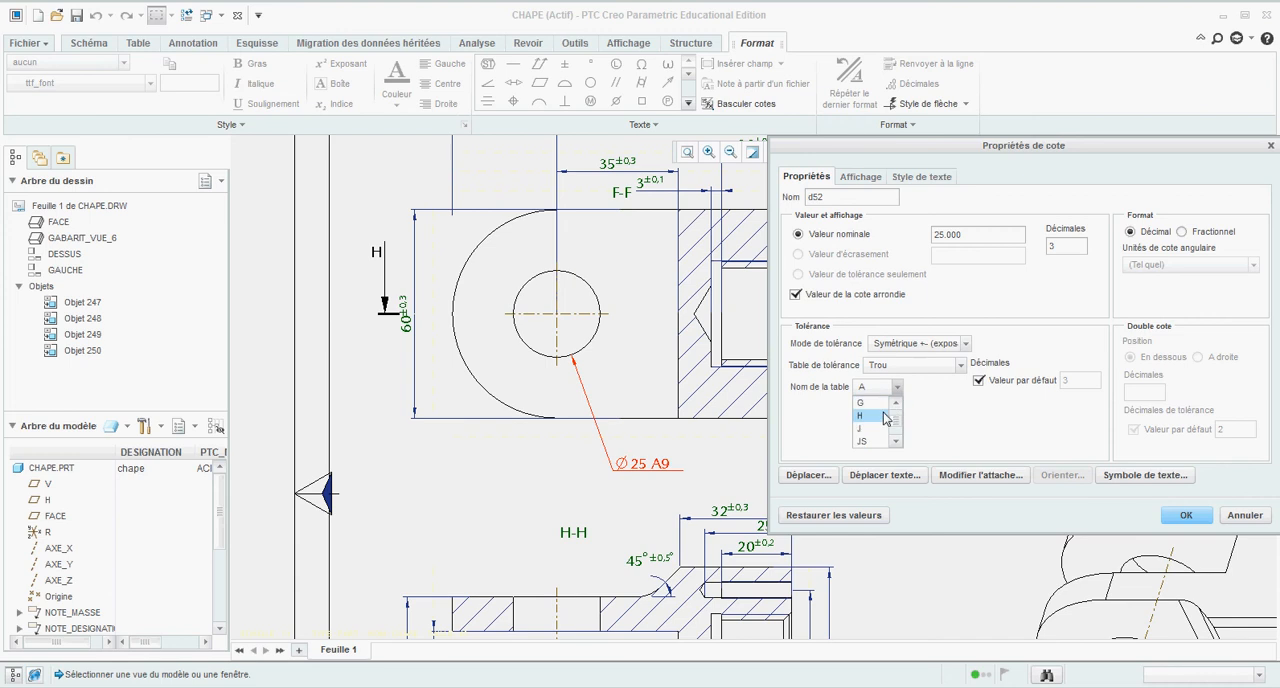
{"action": "left_click", "coordinate": [881, 416]}
{"action": "left_click", "coordinate": [897, 408]}
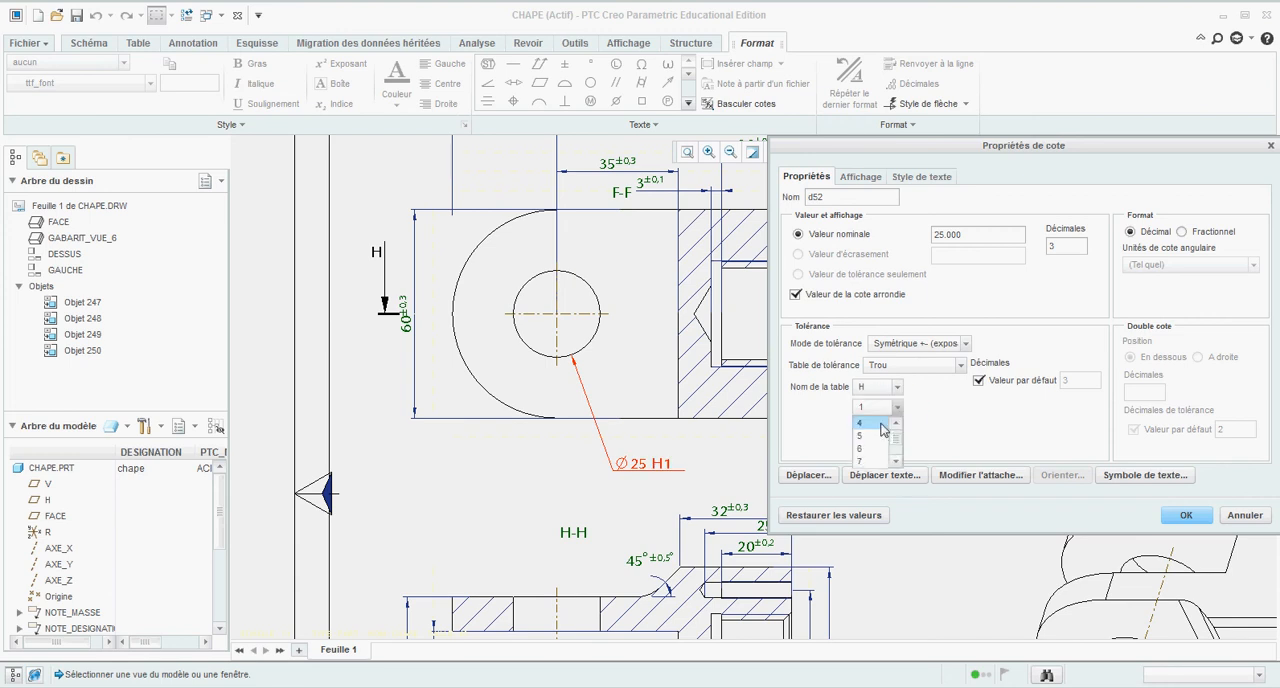
{"action": "left_click", "coordinate": [871, 423]}
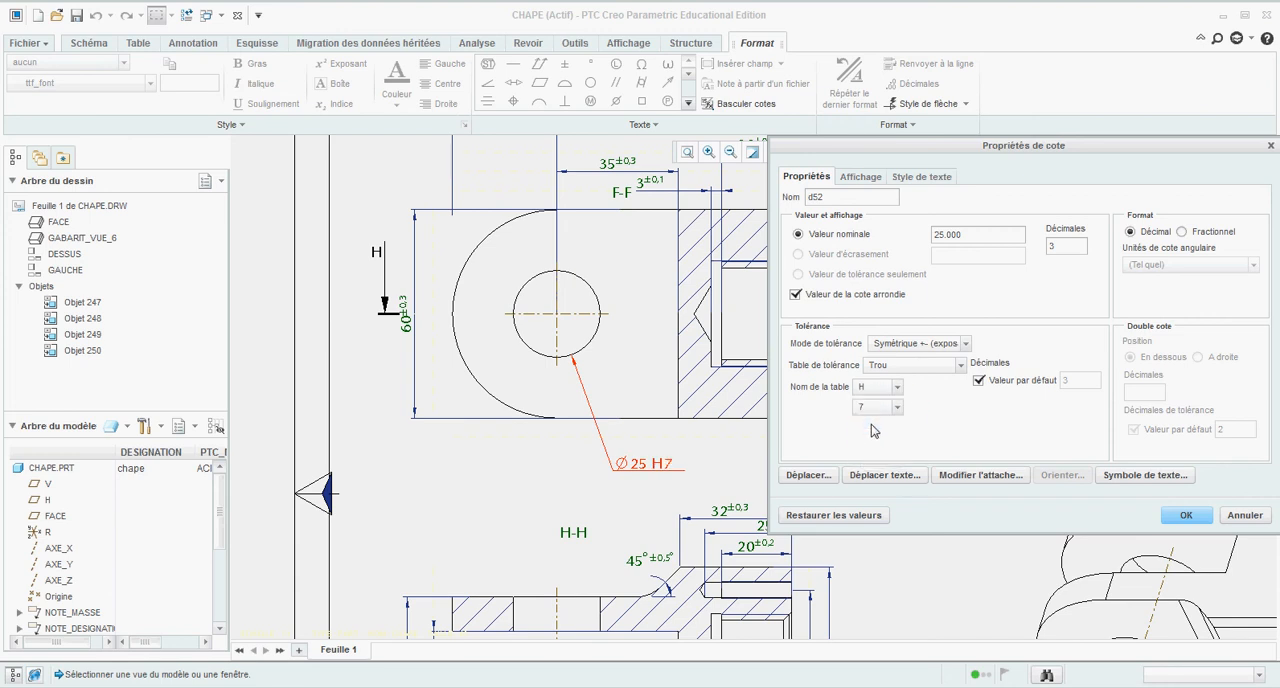
Step: Set the tolerance mode of the Ø25 H7 dimension to Plus-Moins and accept the dimension properties
{"action": "left_click", "coordinate": [966, 344]}
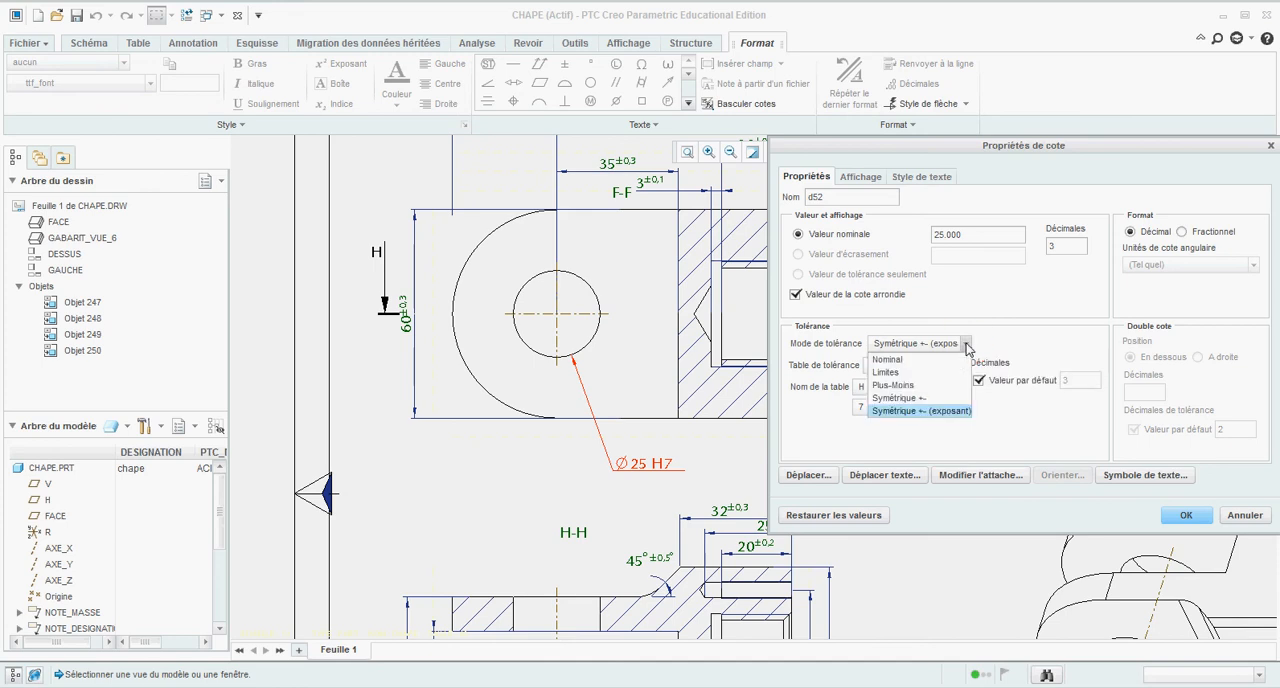
{"action": "left_click", "coordinate": [922, 386]}
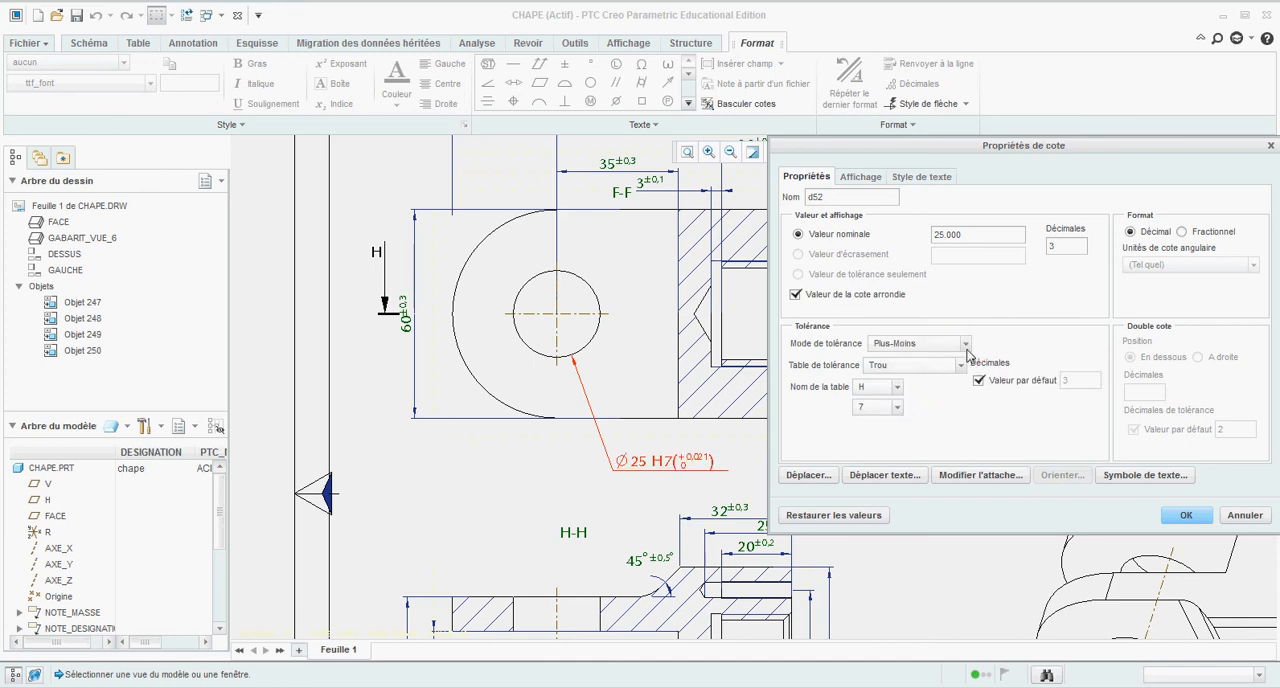
{"action": "scroll", "coordinate": [722, 470], "scroll_direction": "down", "scroll_amount": 2}
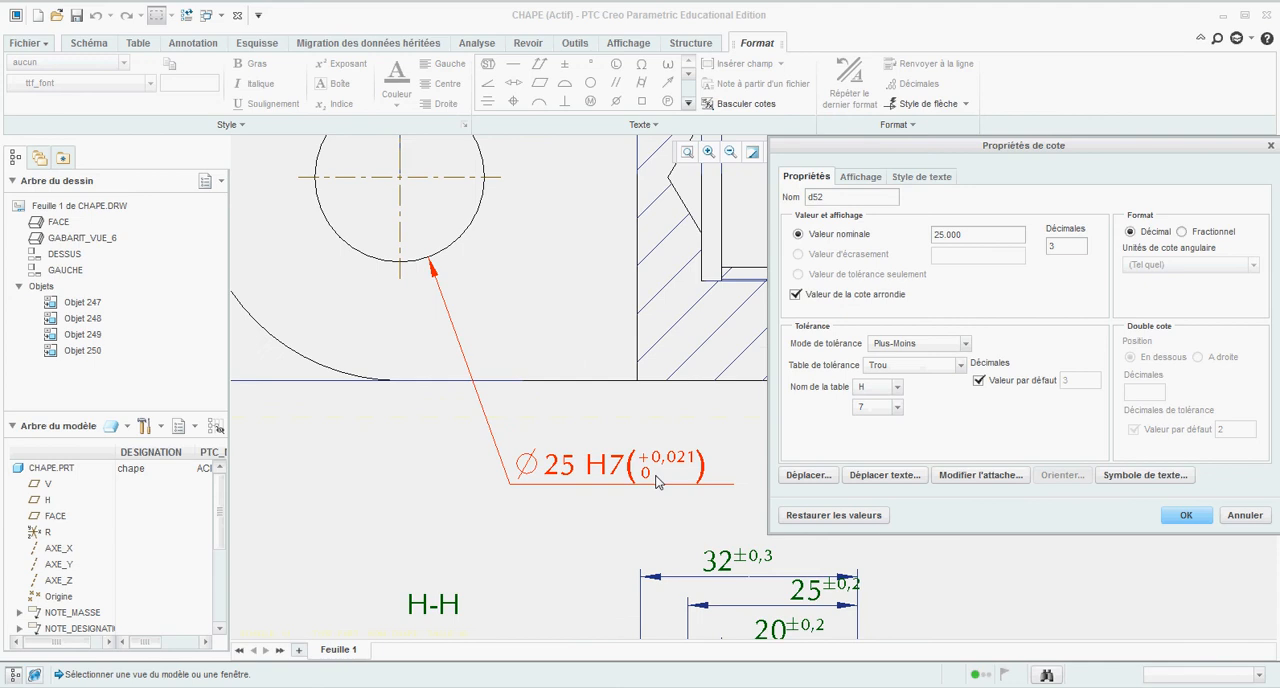
{"action": "scroll", "coordinate": [640, 480], "scroll_direction": "up", "scroll_amount": 2}
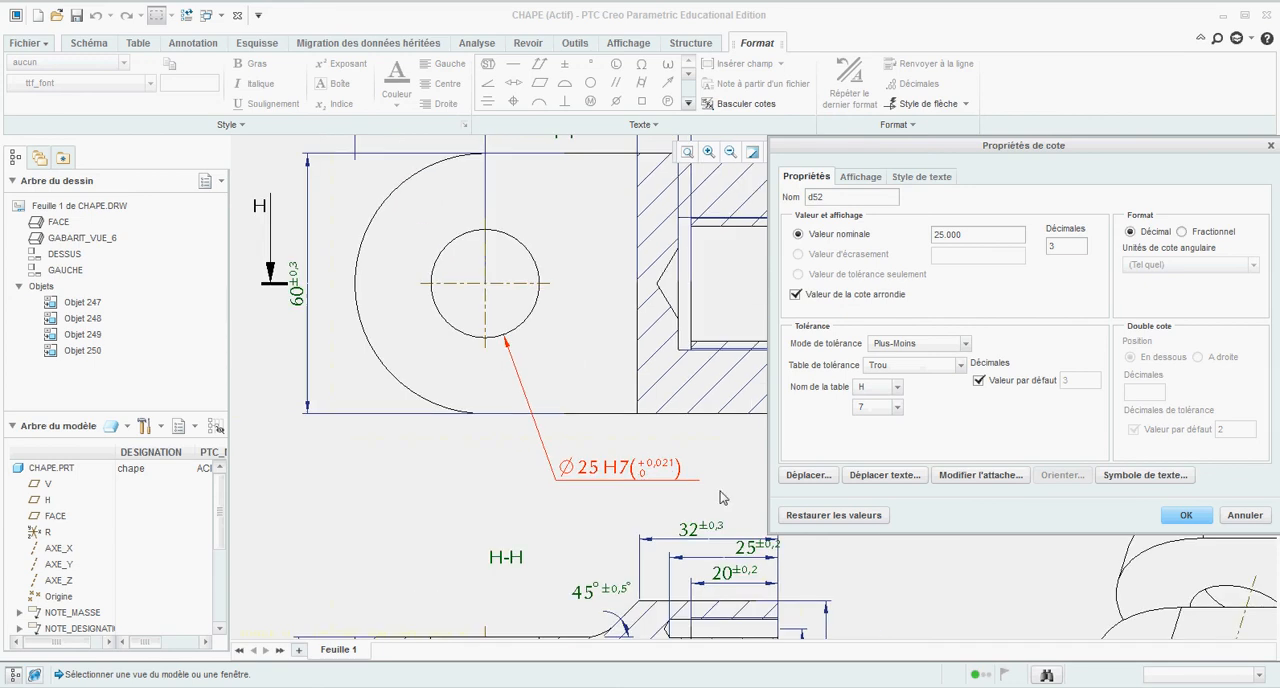
{"action": "left_click", "coordinate": [1187, 515]}
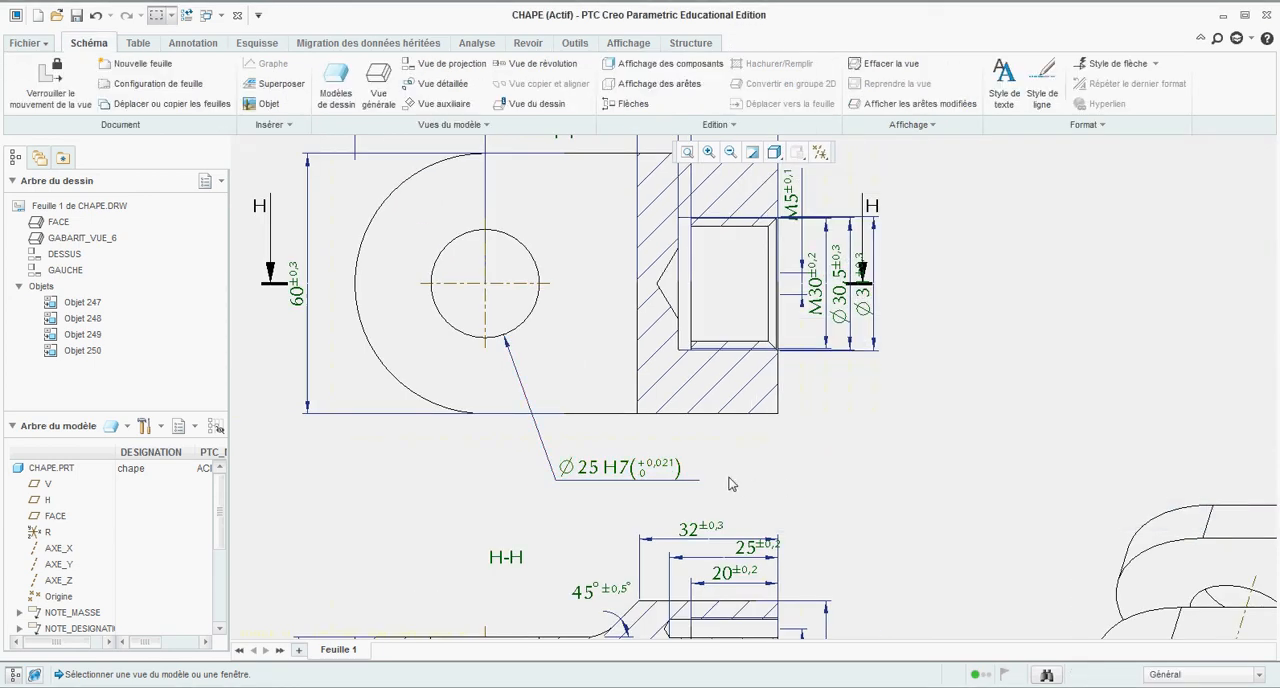
Step: Move the H section arrow that overlaps the Ø31 dimension farther out from section view F-F
{"action": "scroll", "coordinate": [651, 461], "scroll_direction": "down", "scroll_amount": 2}
{"action": "scroll", "coordinate": [731, 473], "scroll_direction": "up", "scroll_amount": 4}
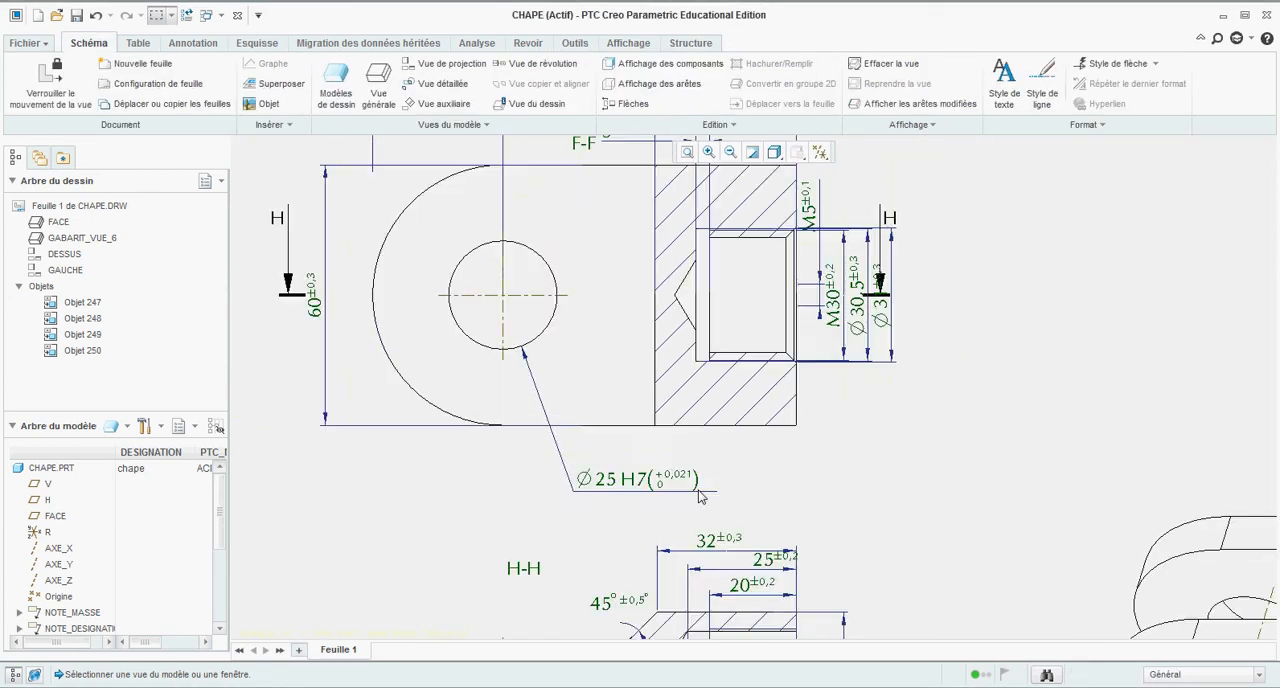
{"action": "scroll", "coordinate": [810, 370], "scroll_direction": "down", "scroll_amount": 2}
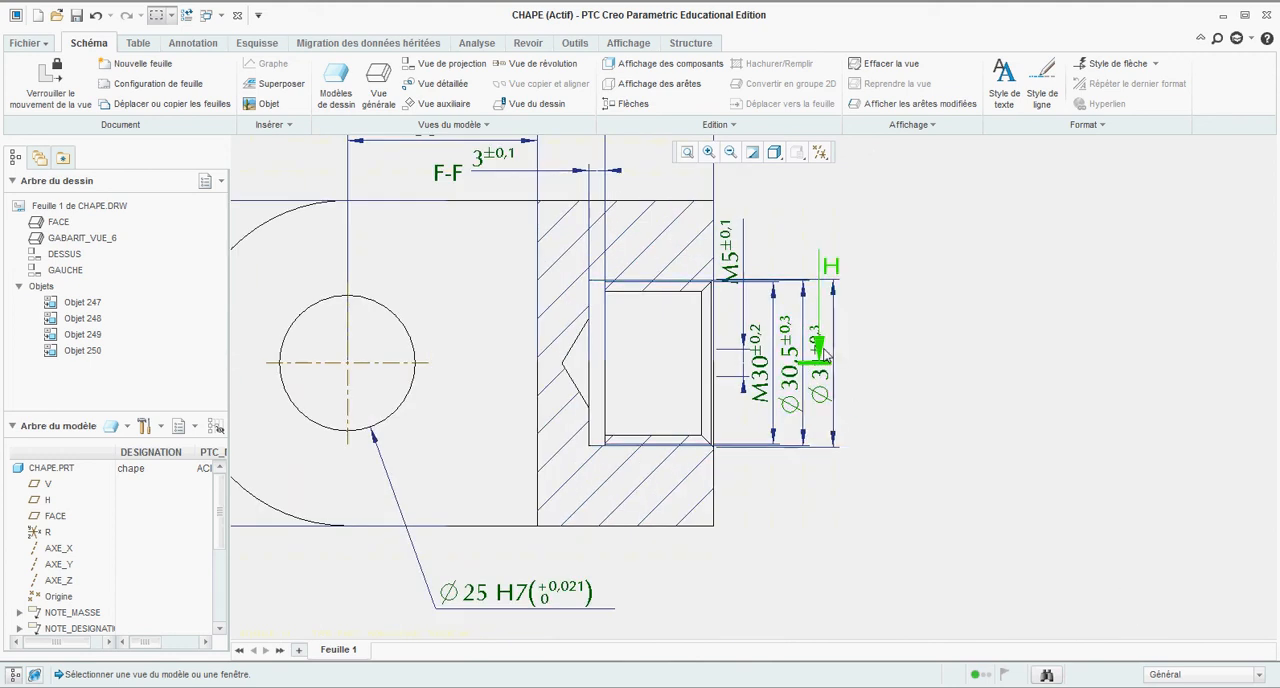
{"action": "left_click", "coordinate": [818, 344]}
{"action": "left_click_drag", "start_coordinate": [818, 344], "coordinate": [949, 379]}
{"action": "left_click", "coordinate": [906, 416]}
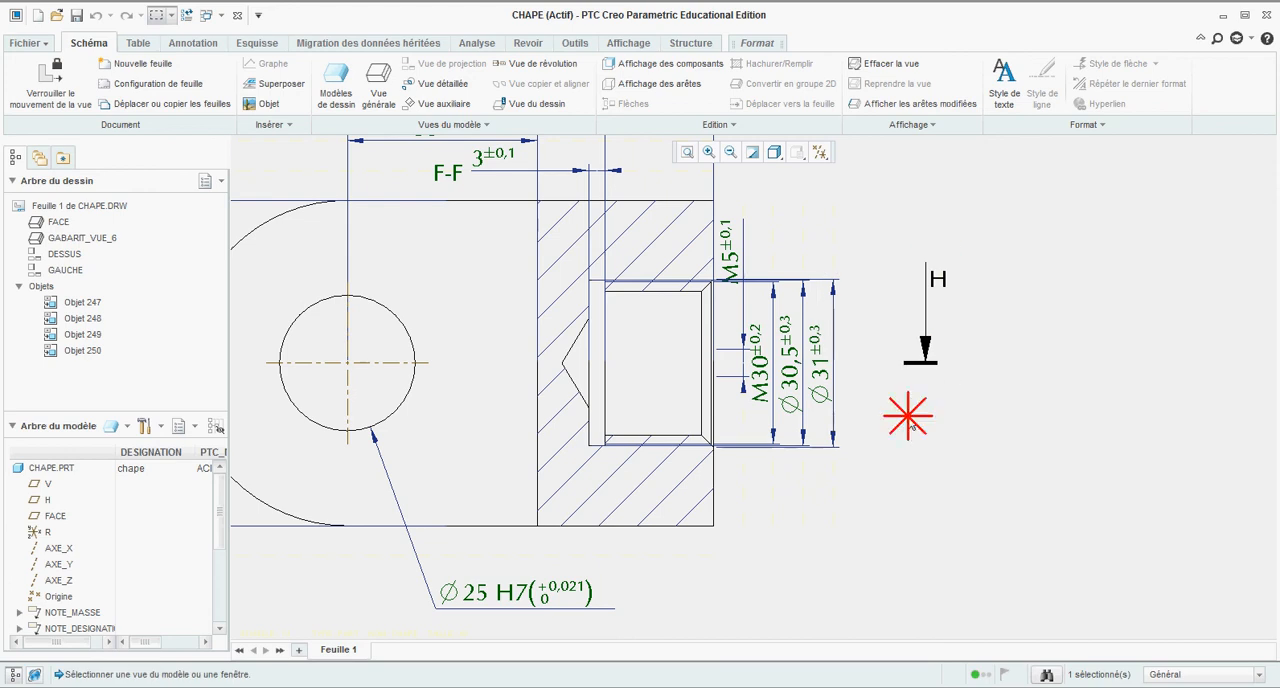
Step: Move the Ø30,5 dimension onto the relief groove with its text below view F-F, and shift the Ø25 H7 dimension clear of it
{"action": "scroll", "coordinate": [832, 277], "scroll_direction": "up", "scroll_amount": 1}
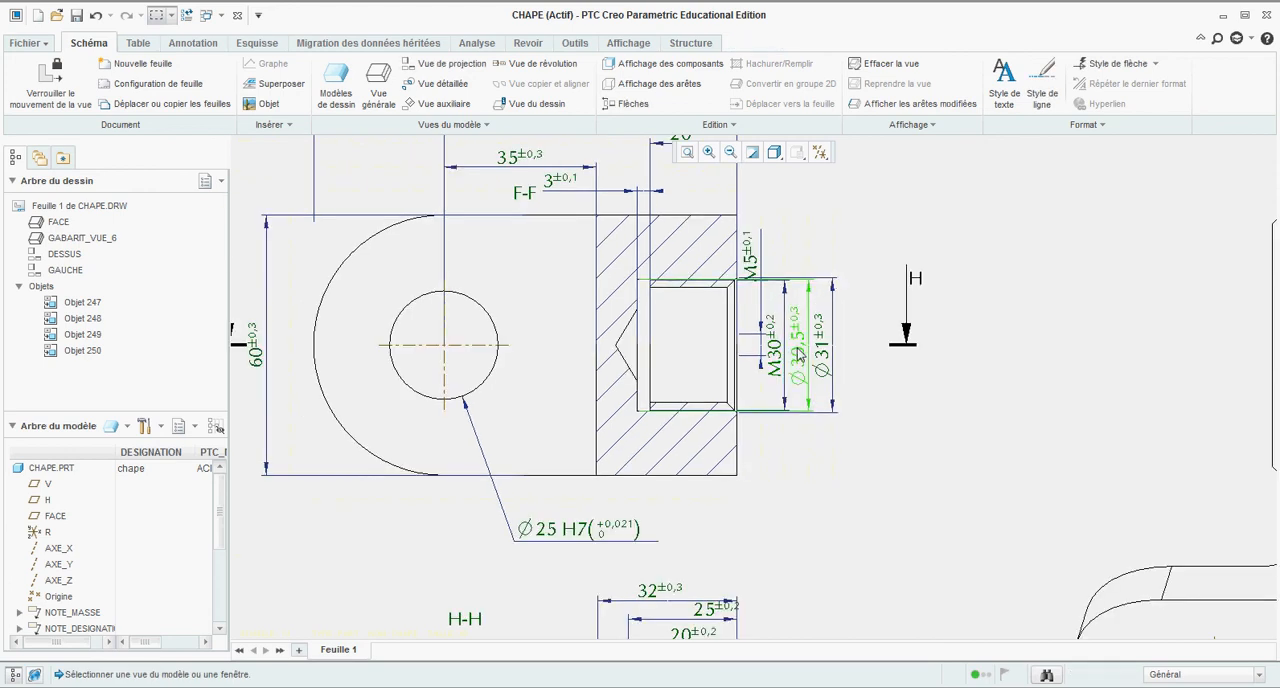
{"action": "mouse_move", "coordinate": [797, 347]}
{"action": "left_mouse_down"}
{"action": "mouse_move", "coordinate": [749, 342]}
{"action": "mouse_move", "coordinate": [640, 381]}
{"action": "left_mouse_up"}
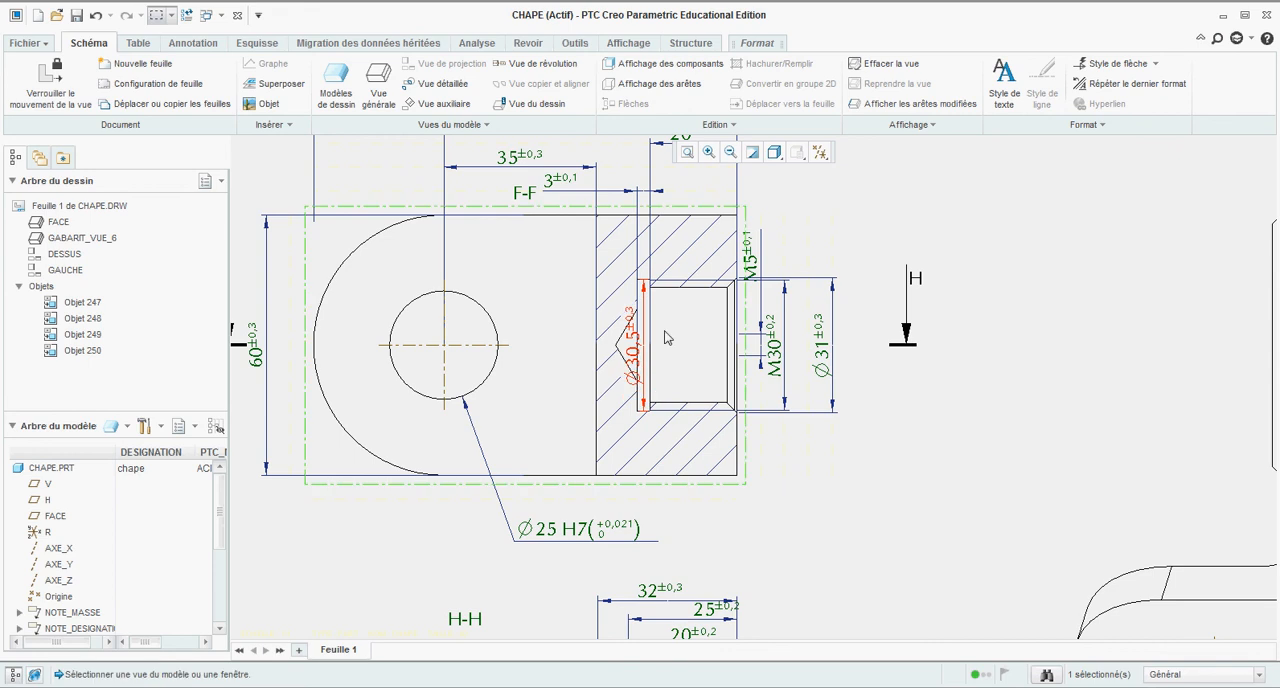
{"action": "scroll", "coordinate": [670, 345], "scroll_direction": "up", "scroll_amount": 4}
{"action": "scroll", "coordinate": [662, 403], "scroll_direction": "down", "scroll_amount": 4}
{"action": "mouse_move", "coordinate": [644, 275]}
{"action": "left_mouse_down"}
{"action": "mouse_move", "coordinate": [651, 243]}
{"action": "mouse_move", "coordinate": [650, 423]}
{"action": "left_mouse_up"}
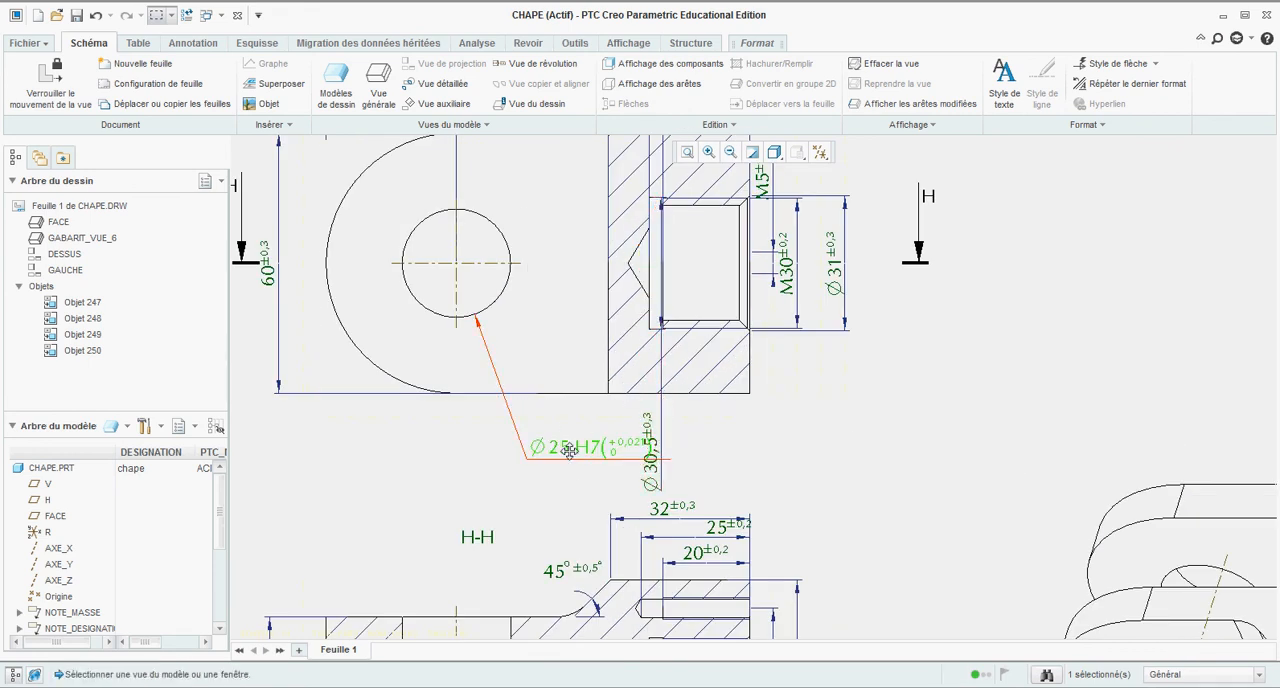
{"action": "left_click_drag", "start_coordinate": [569, 446], "coordinate": [522, 464]}
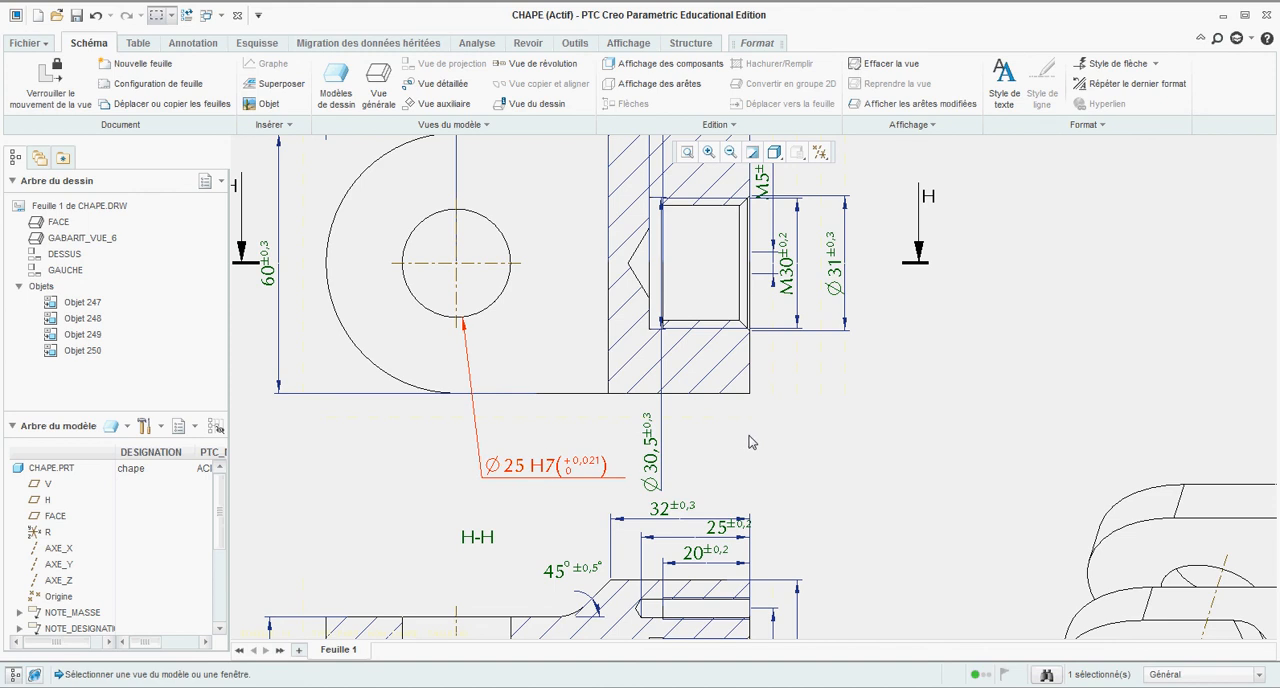
Step: Flip the arrows of the Ø30,5 groove dimension so they point inward from outside the groove
{"action": "left_click", "coordinate": [665, 412]}
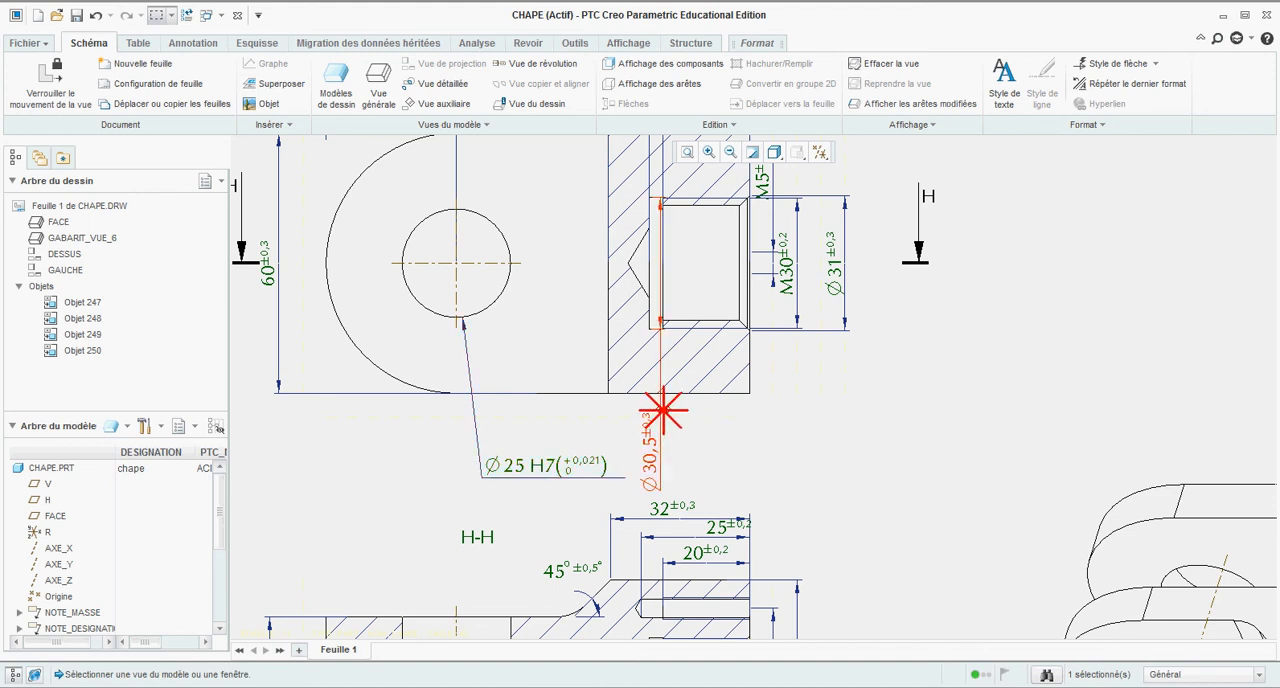
{"action": "left_click_drag", "start_coordinate": [659, 411], "coordinate": [662, 416]}
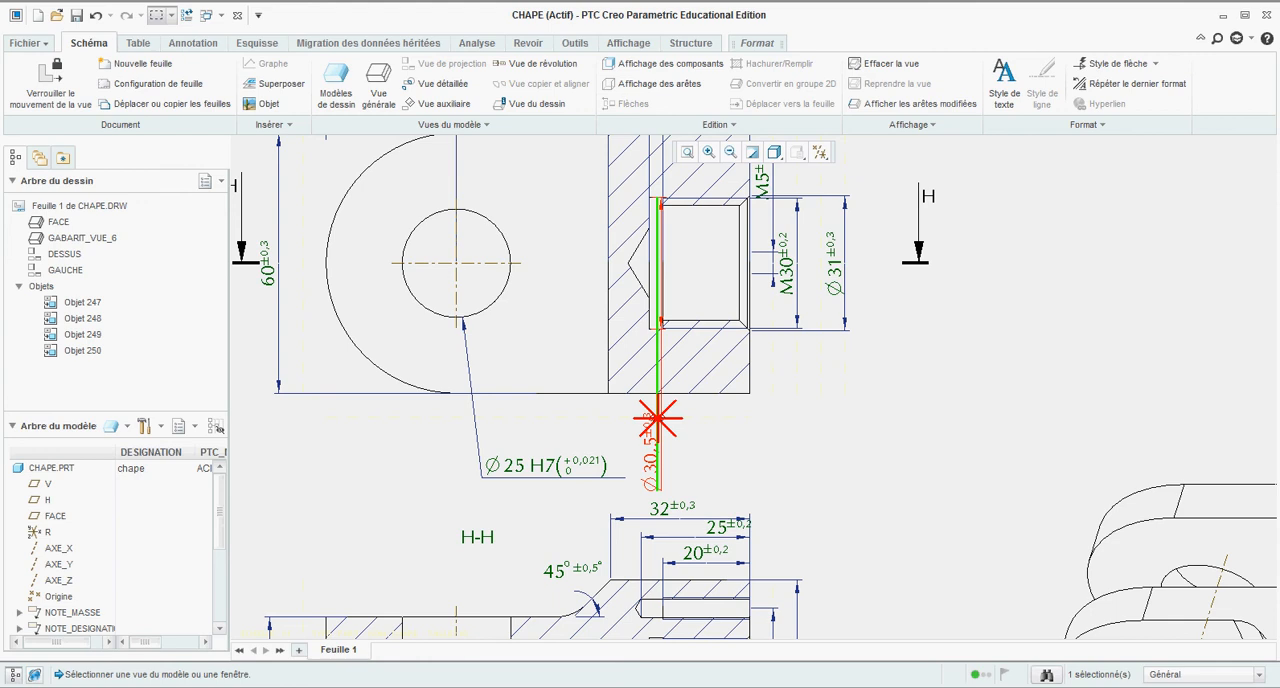
{"action": "right_click", "coordinate": [659, 420]}
{"action": "left_click", "coordinate": [700, 528]}
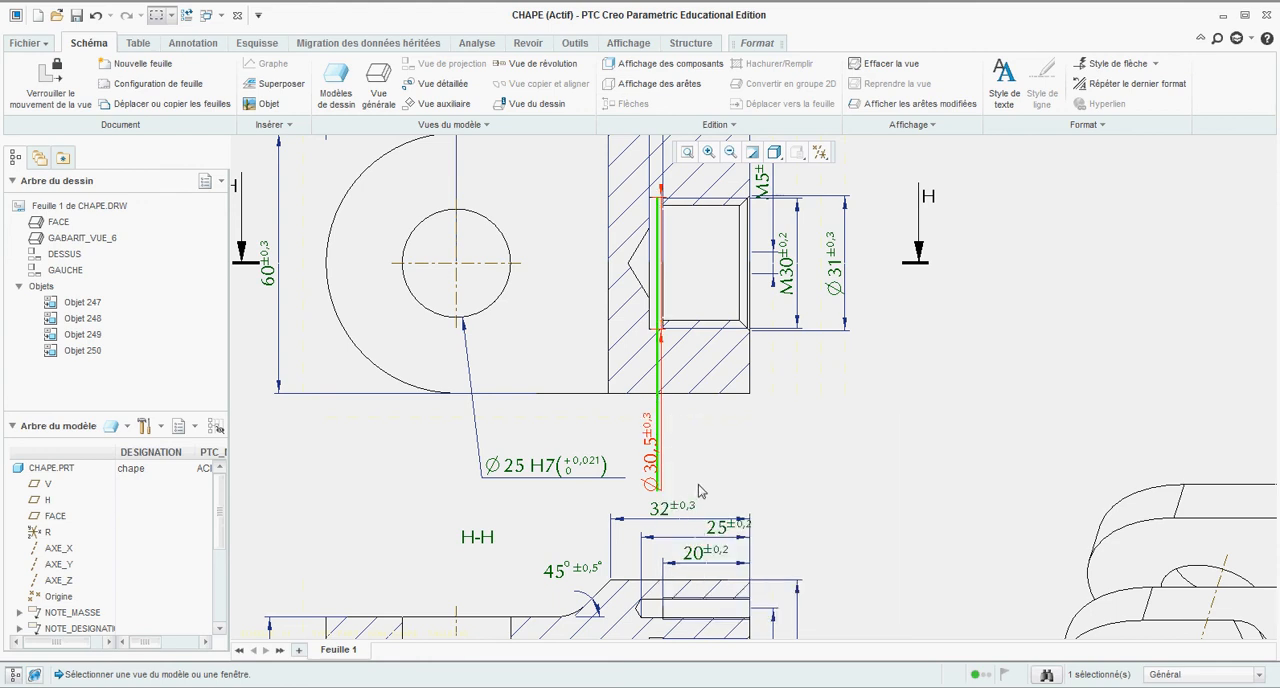
{"action": "left_click", "coordinate": [700, 490]}
{"action": "left_click", "coordinate": [659, 447]}
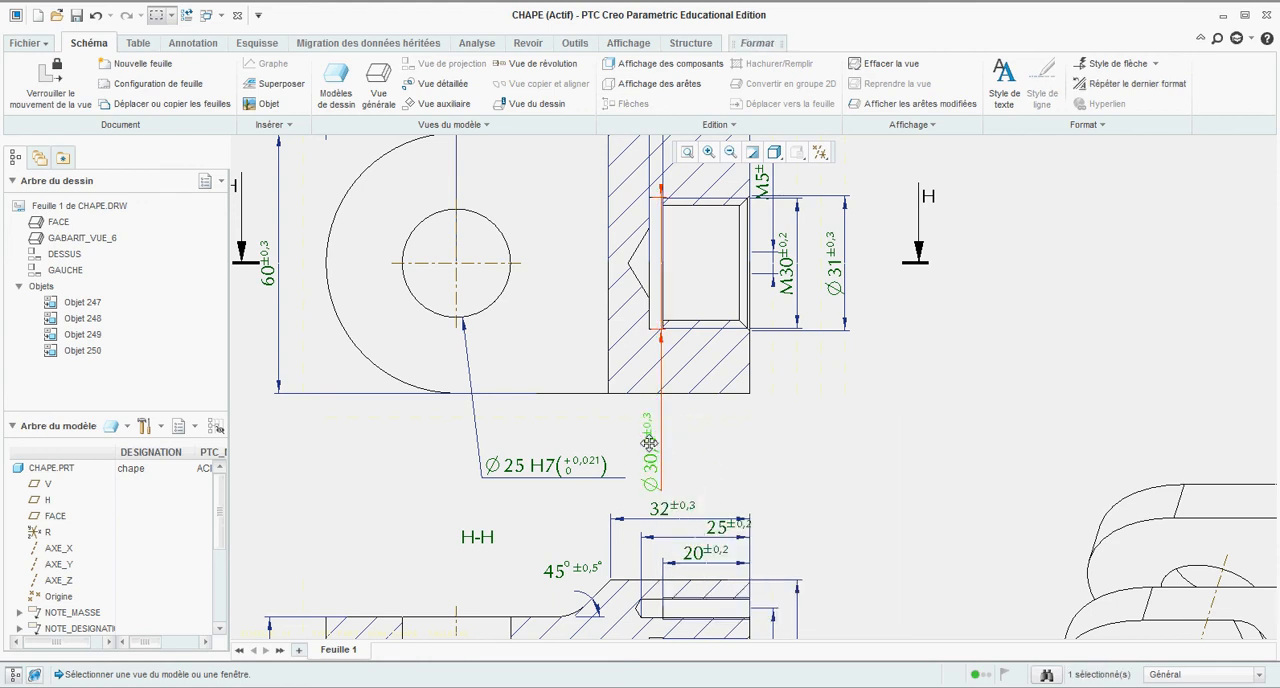
{"action": "left_click", "coordinate": [760, 444]}
Step: Move the M5 thread dimension from section view F-F to section view H-H
{"action": "scroll", "coordinate": [745, 420], "scroll_direction": "up", "scroll_amount": 3}
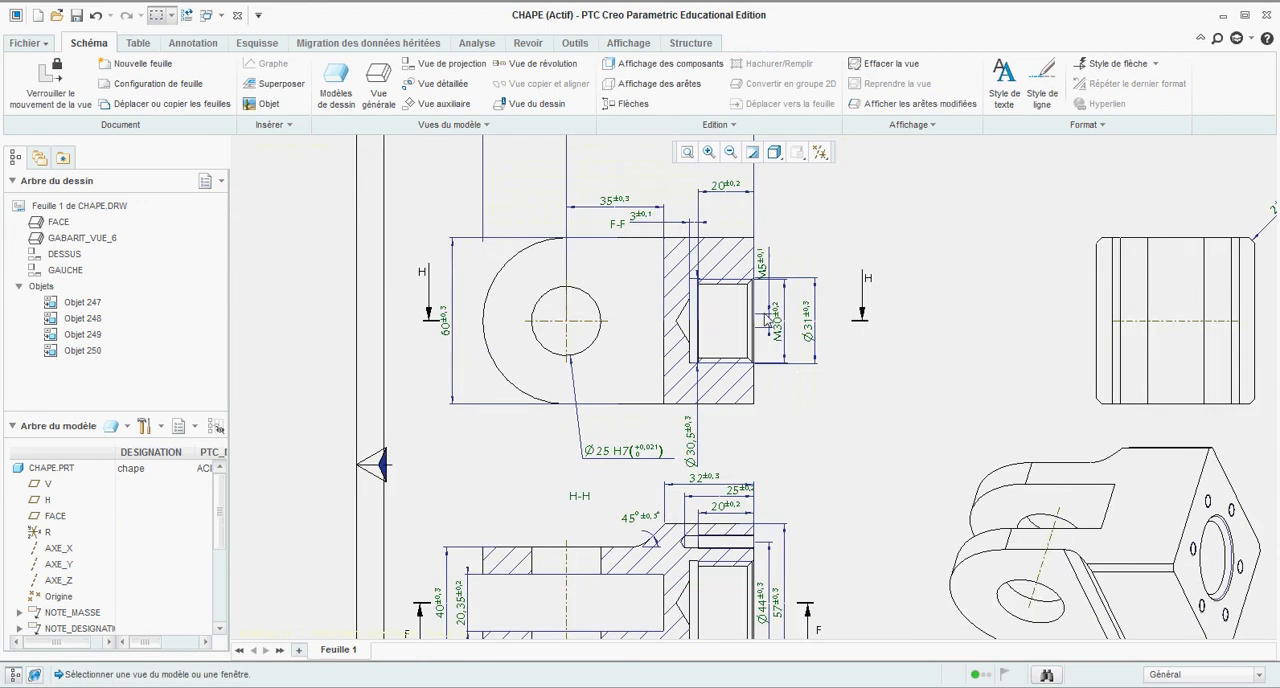
{"action": "scroll", "coordinate": [743, 273], "scroll_direction": "down", "scroll_amount": 4}
{"action": "scroll", "coordinate": [755, 275], "scroll_direction": "up", "scroll_amount": 3}
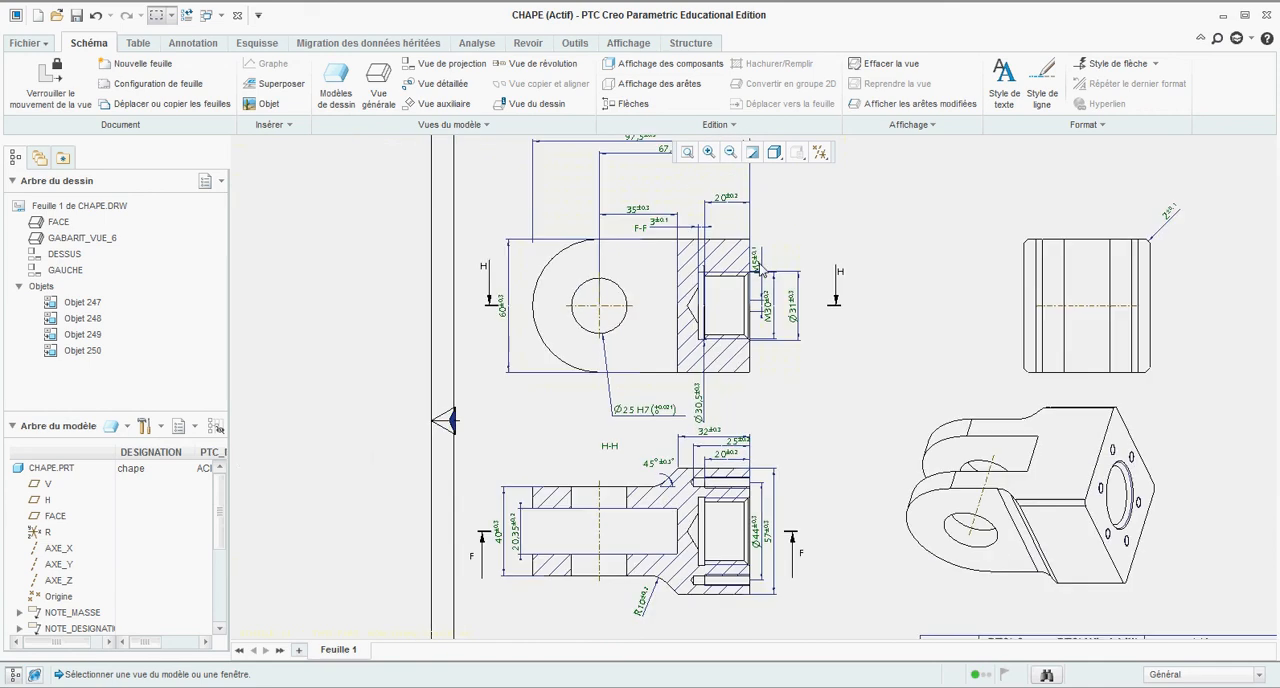
{"action": "left_click", "coordinate": [759, 271]}
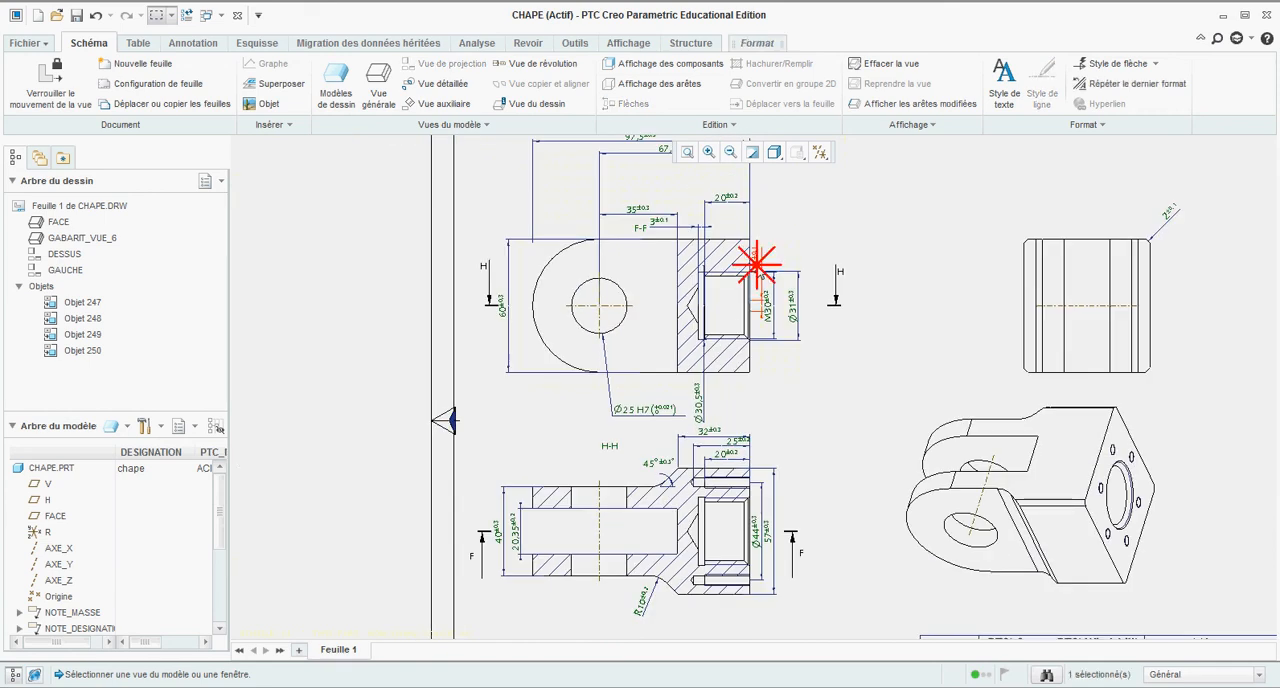
{"action": "right_click", "coordinate": [757, 265]}
{"action": "left_click", "coordinate": [768, 363]}
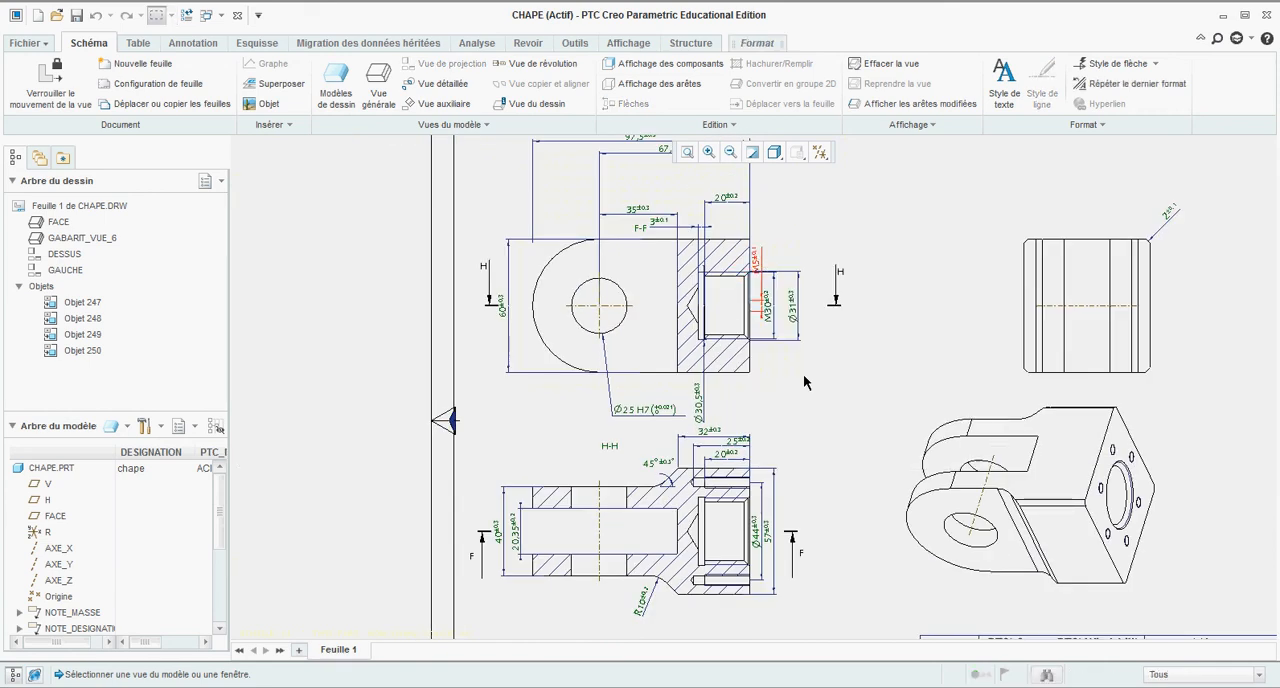
{"action": "left_click", "coordinate": [733, 484]}
Step: Reposition the M5 dimension text above the small threaded hole, outside the outline of section view H-H
{"action": "scroll", "coordinate": [753, 488], "scroll_direction": "down", "scroll_amount": 5}
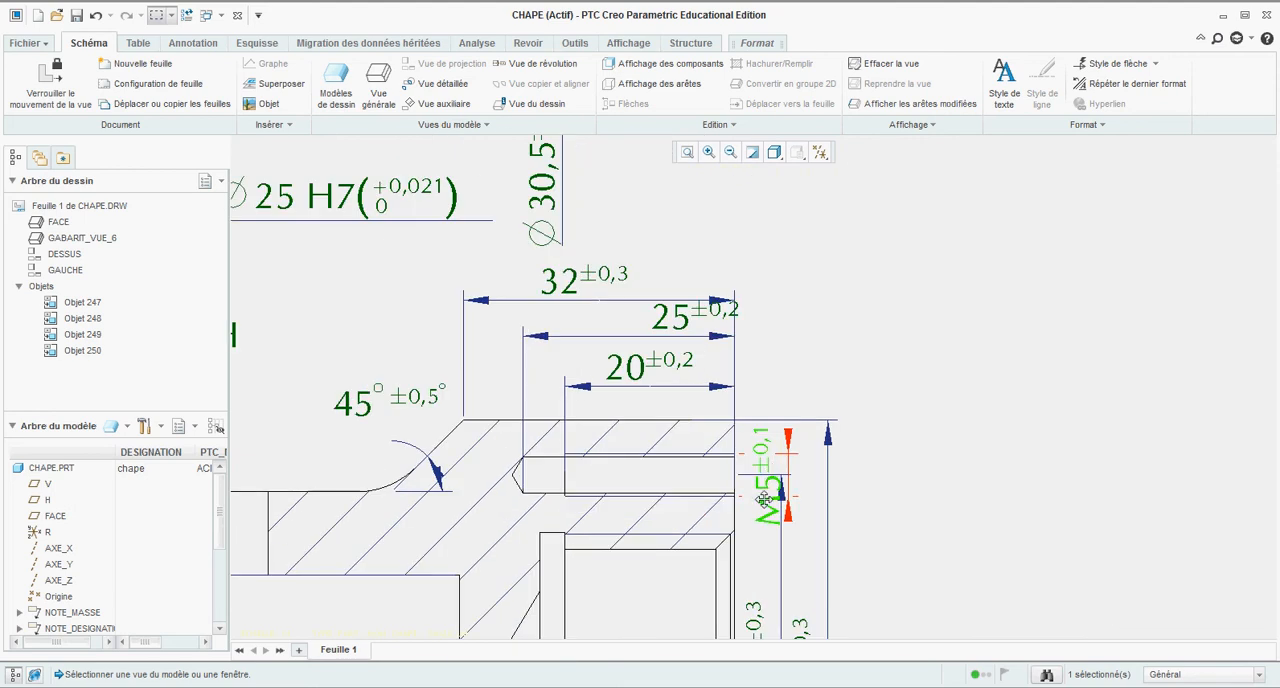
{"action": "left_click_drag", "start_coordinate": [766, 507], "coordinate": [792, 357]}
{"action": "scroll", "coordinate": [883, 367], "scroll_direction": "up", "scroll_amount": 5}
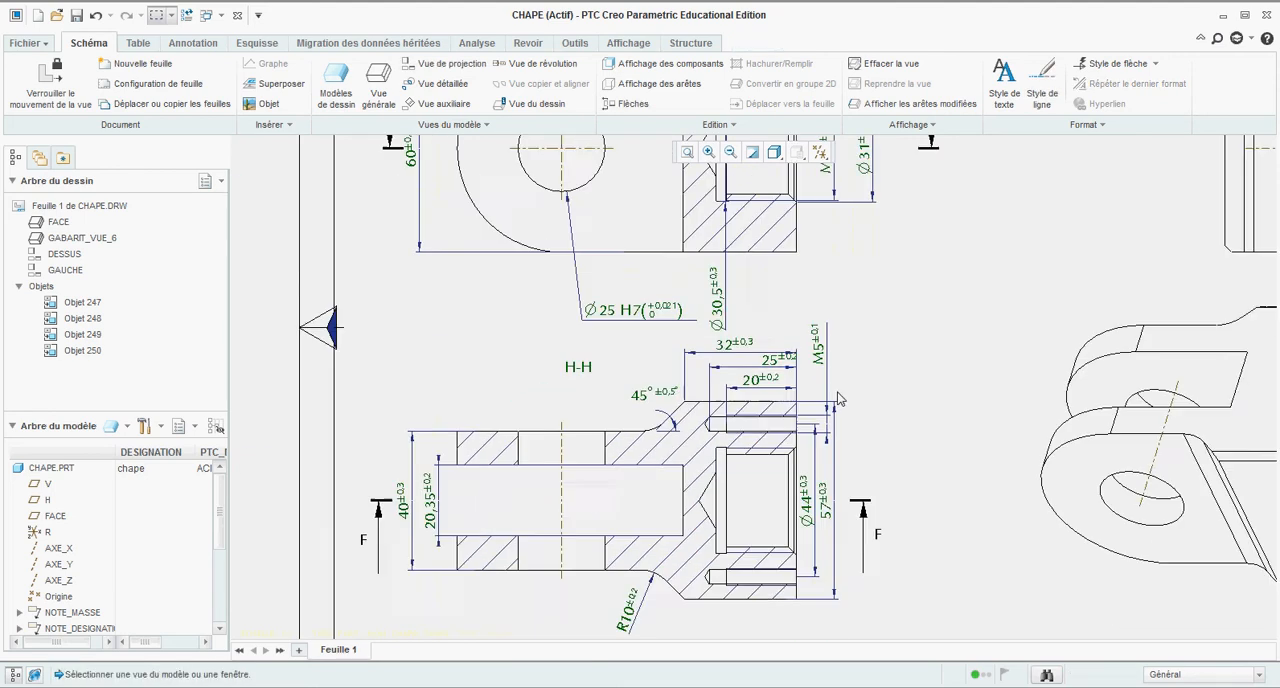
Step: Move the M30 dimension inside the threaded bore of section view F-F and place its text below the view
{"action": "scroll", "coordinate": [834, 258], "scroll_direction": "down", "scroll_amount": 5}
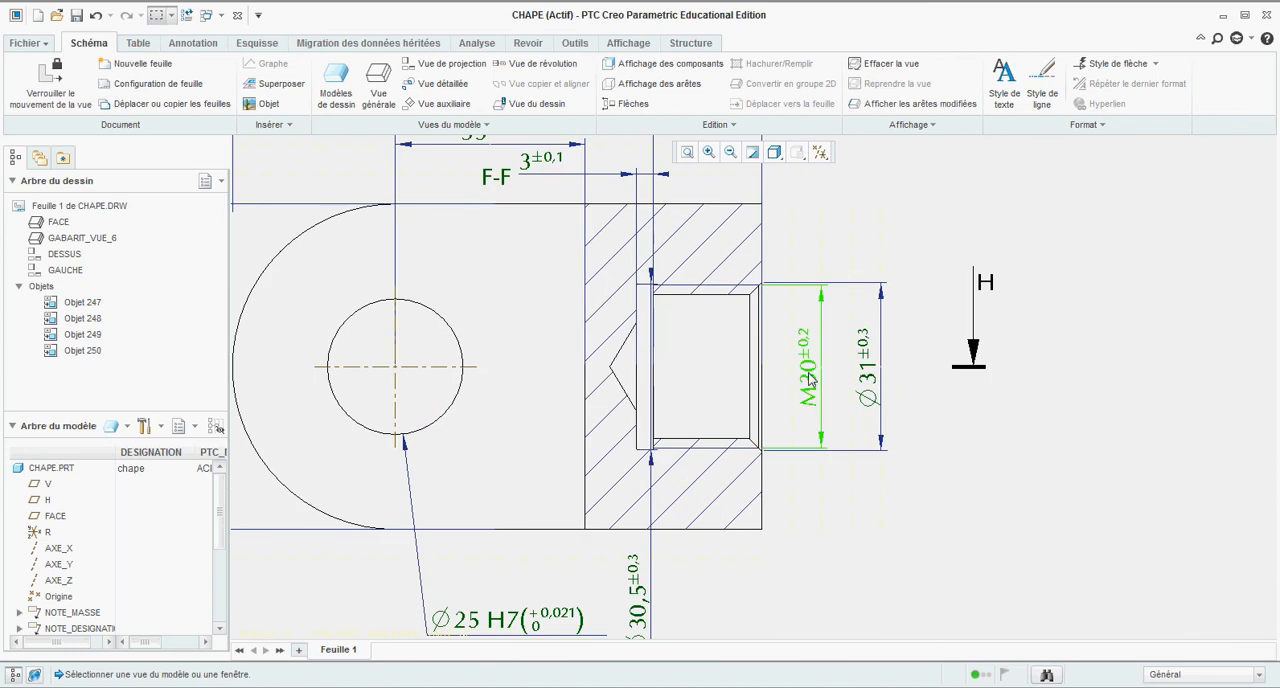
{"action": "left_click", "coordinate": [812, 380]}
{"action": "left_click_drag", "start_coordinate": [812, 380], "coordinate": [707, 384]}
{"action": "scroll", "coordinate": [747, 310], "scroll_direction": "up", "scroll_amount": 3}
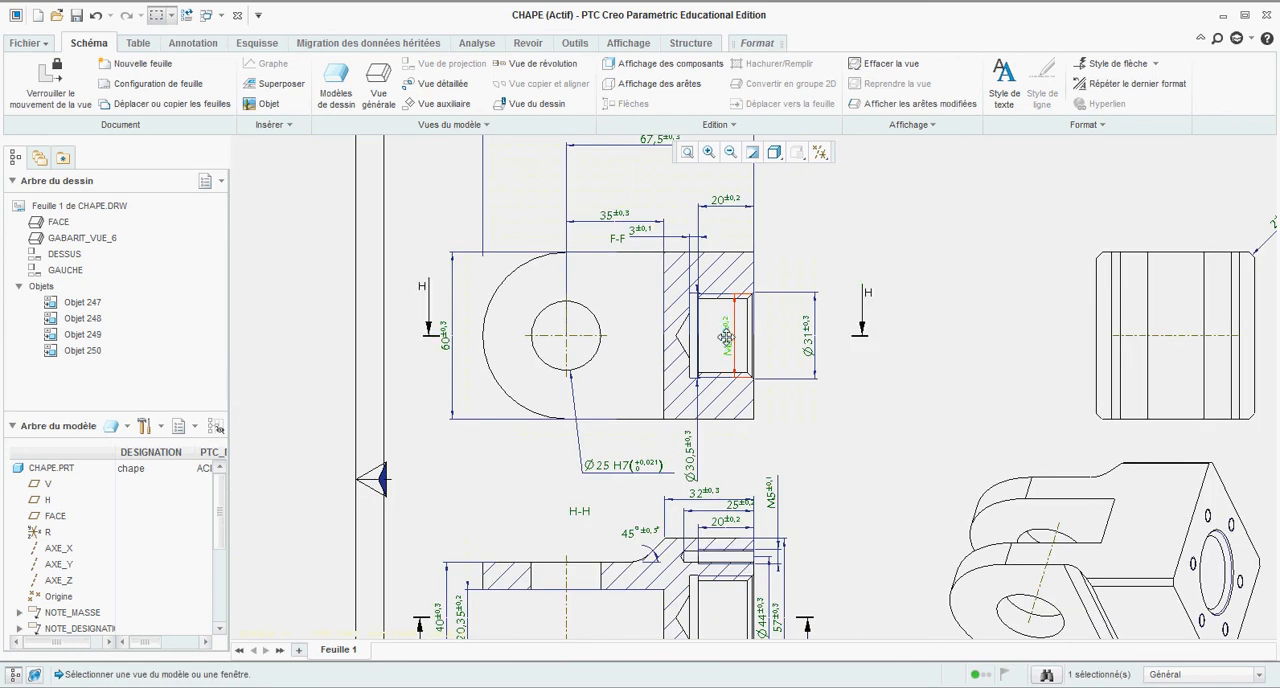
{"action": "left_click_drag", "start_coordinate": [726, 340], "coordinate": [724, 440]}
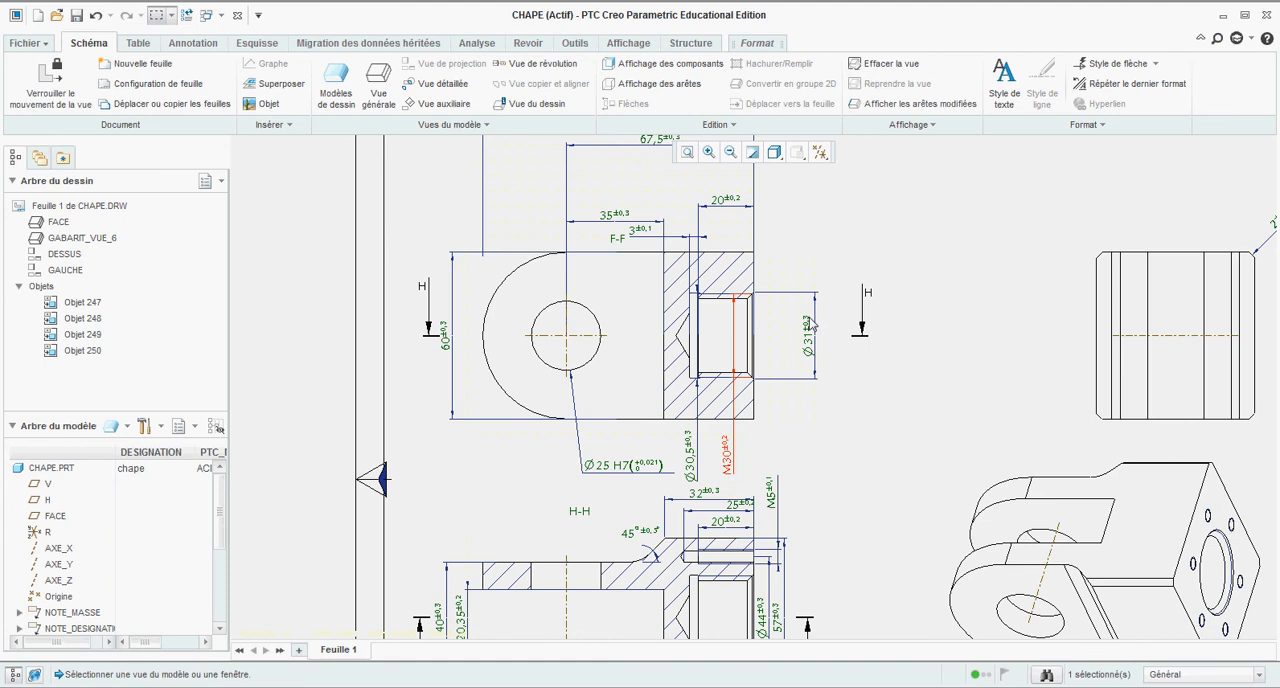
Step: Bring the Ø31 chamfer diameter dimension closer to the end face of section view F-F
{"action": "scroll", "coordinate": [810, 322], "scroll_direction": "down", "scroll_amount": 4}
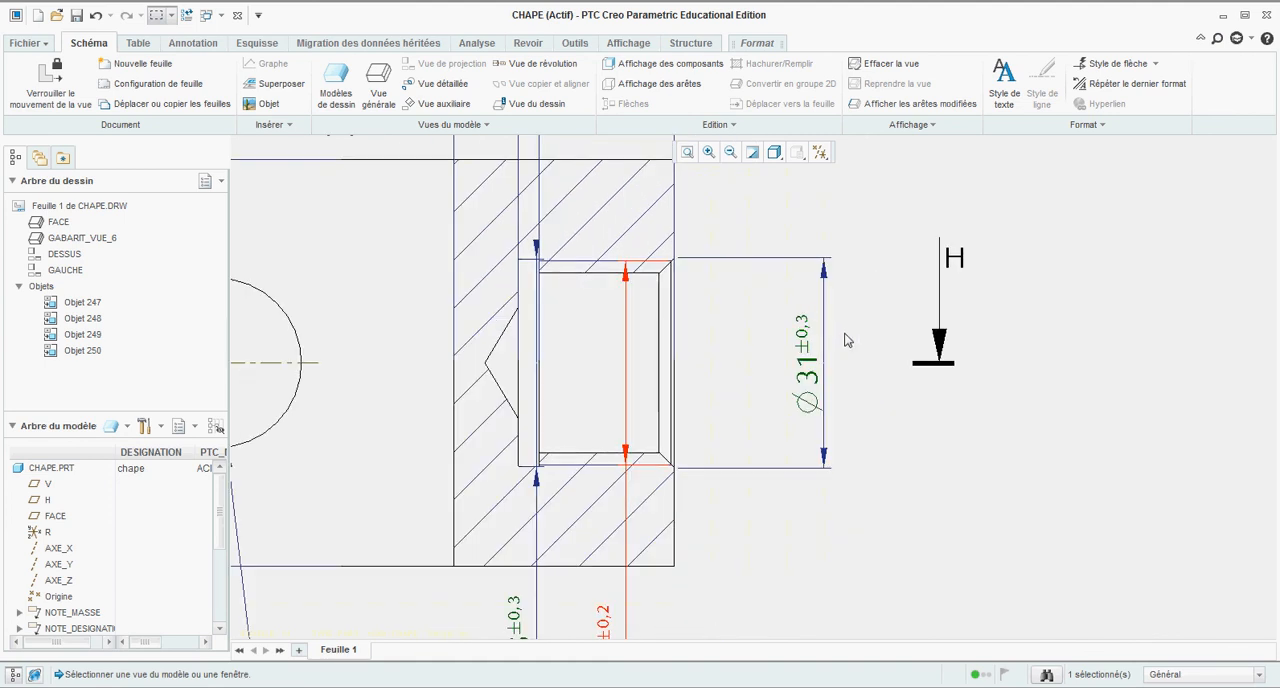
{"action": "scroll", "coordinate": [693, 276], "scroll_direction": "down", "scroll_amount": 5}
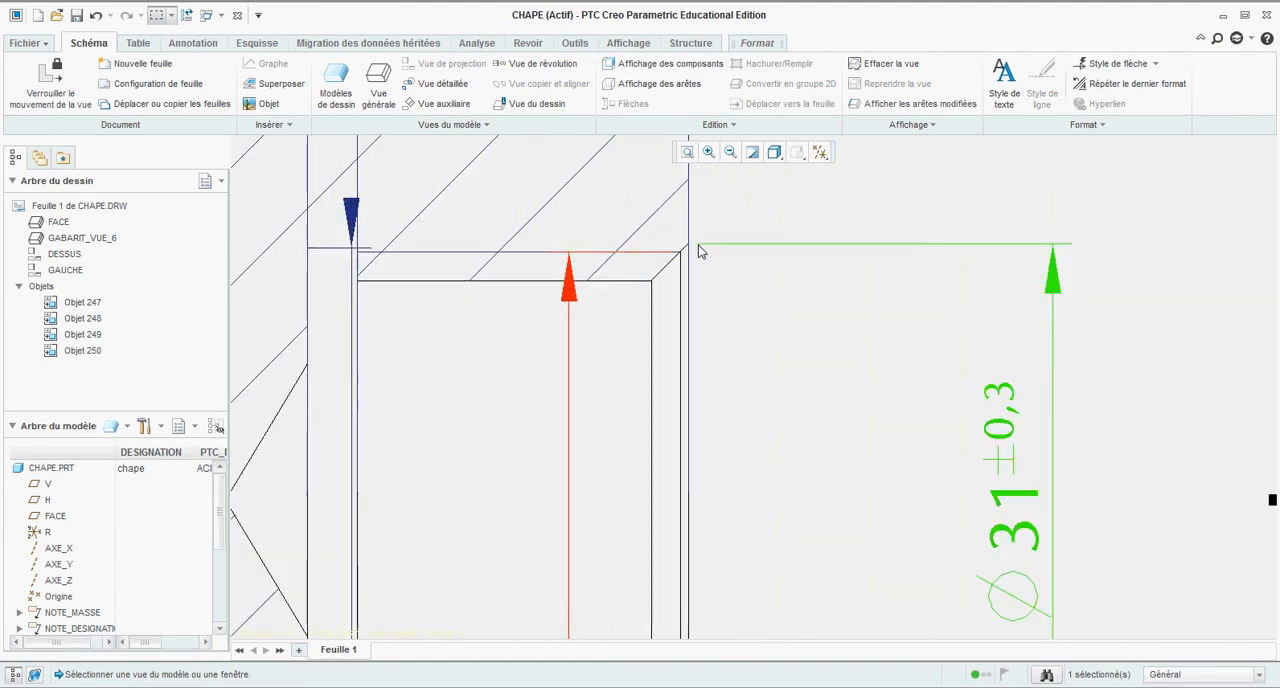
{"action": "scroll", "coordinate": [690, 248], "scroll_direction": "up", "scroll_amount": 4}
{"action": "left_click_drag", "start_coordinate": [978, 364], "coordinate": [843, 362]}
{"action": "scroll", "coordinate": [896, 330], "scroll_direction": "up", "scroll_amount": 6}
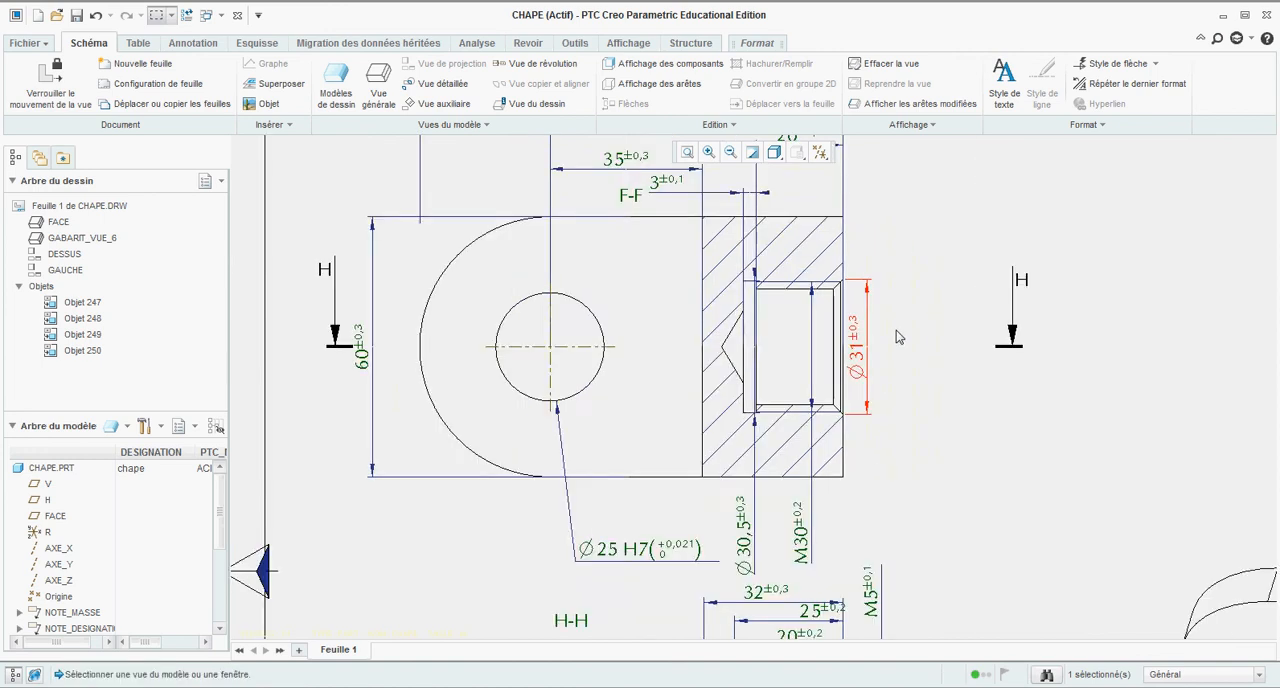
{"action": "scroll", "coordinate": [840, 268], "scroll_direction": "down", "scroll_amount": 3}
{"action": "scroll", "coordinate": [840, 268], "scroll_direction": "down", "scroll_amount": 2}
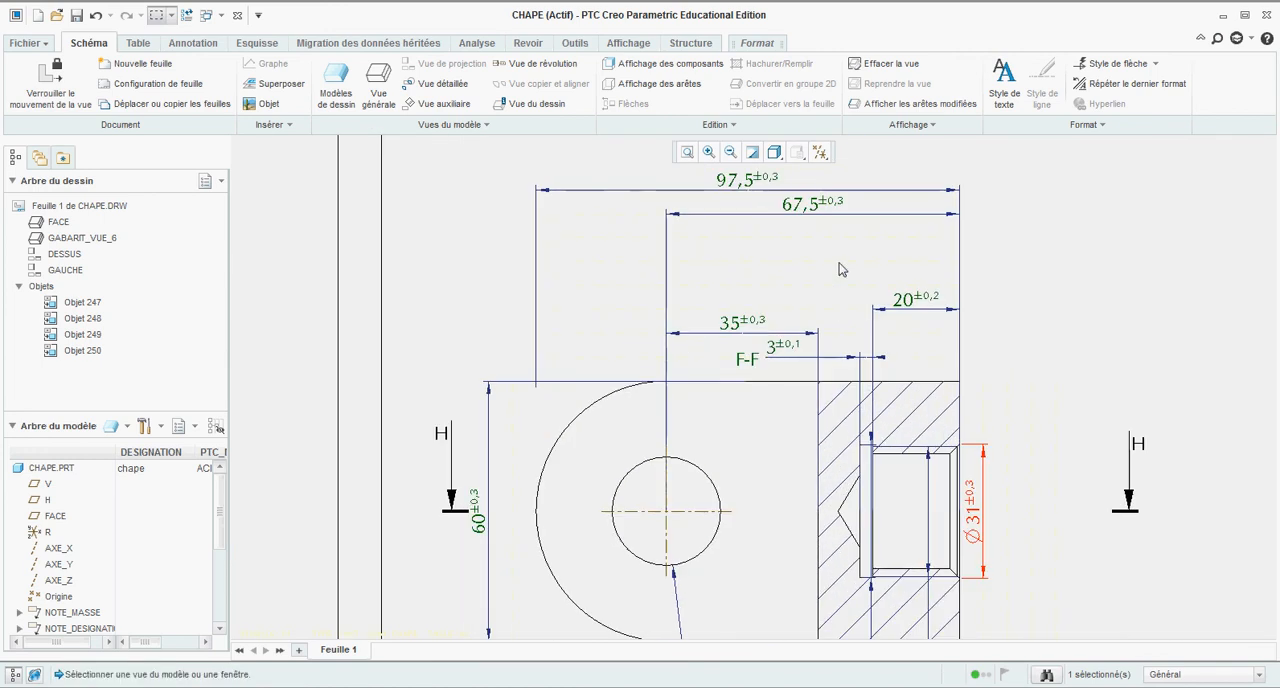
{"action": "scroll", "coordinate": [840, 268], "scroll_direction": "up", "scroll_amount": 2}
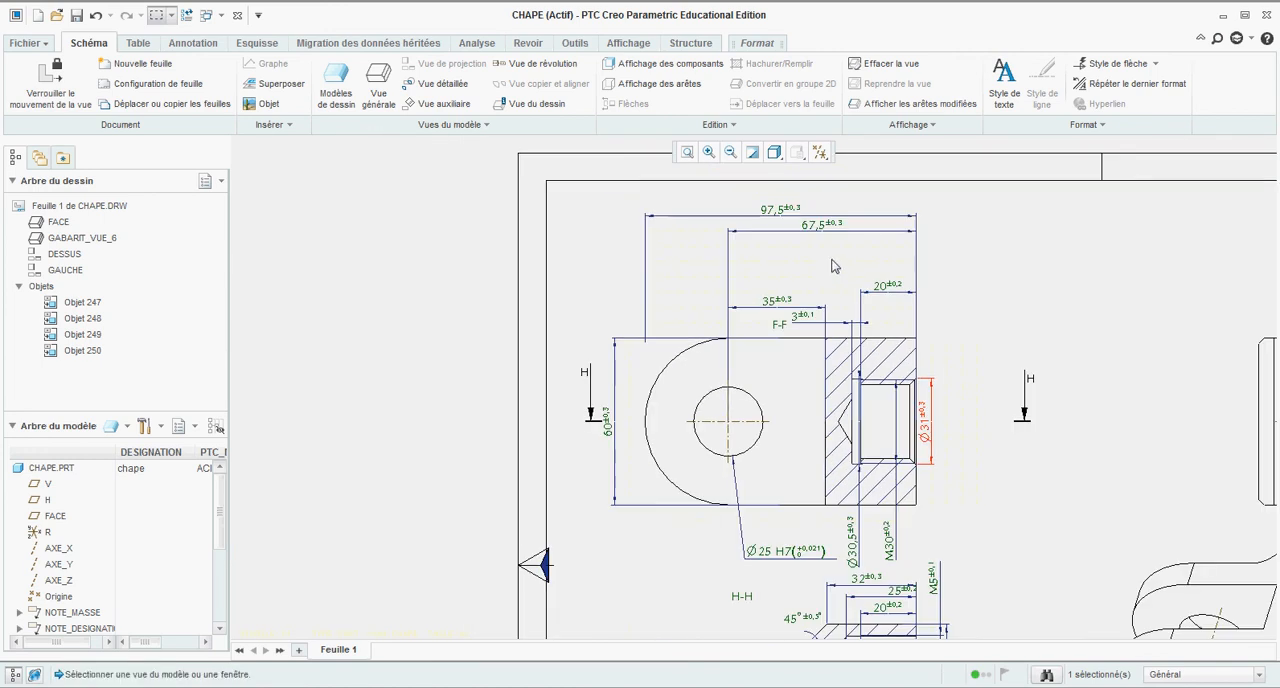
Step: Move the 97,5 overall length dimension from section view F-F to section view H-H
{"action": "scroll", "coordinate": [697, 271], "scroll_direction": "up", "scroll_amount": 2}
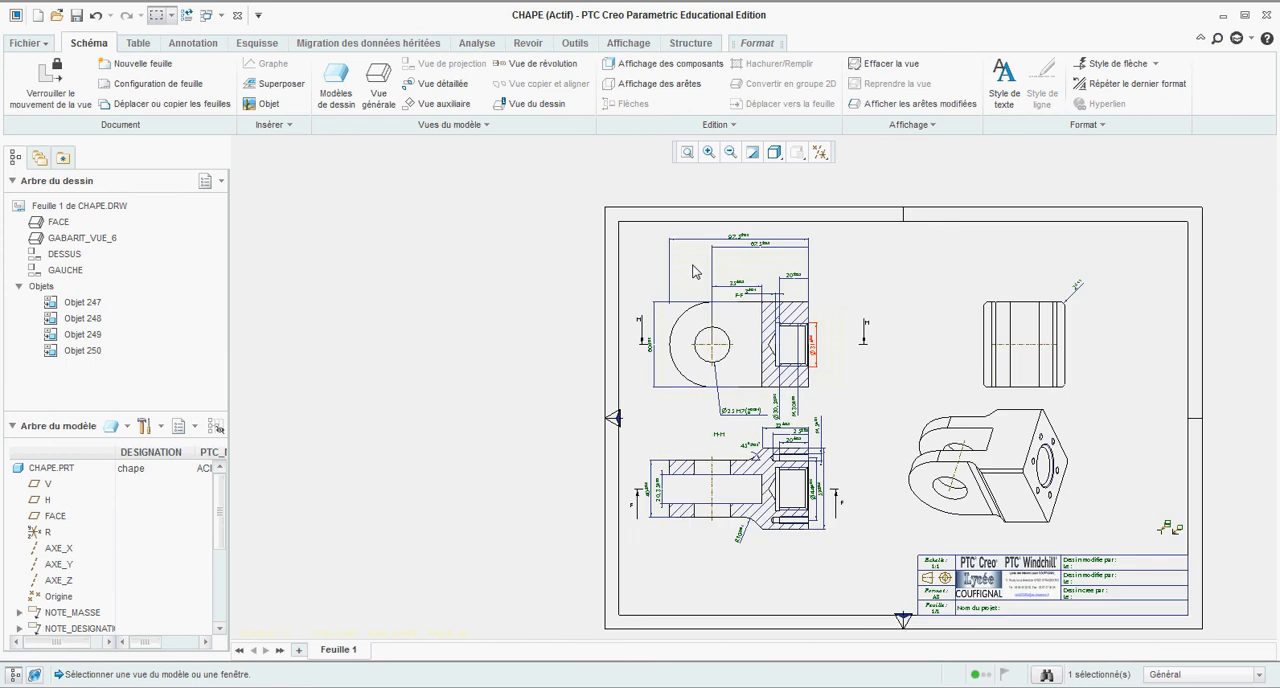
{"action": "scroll", "coordinate": [679, 285], "scroll_direction": "down", "scroll_amount": 2}
{"action": "left_click", "coordinate": [738, 201]}
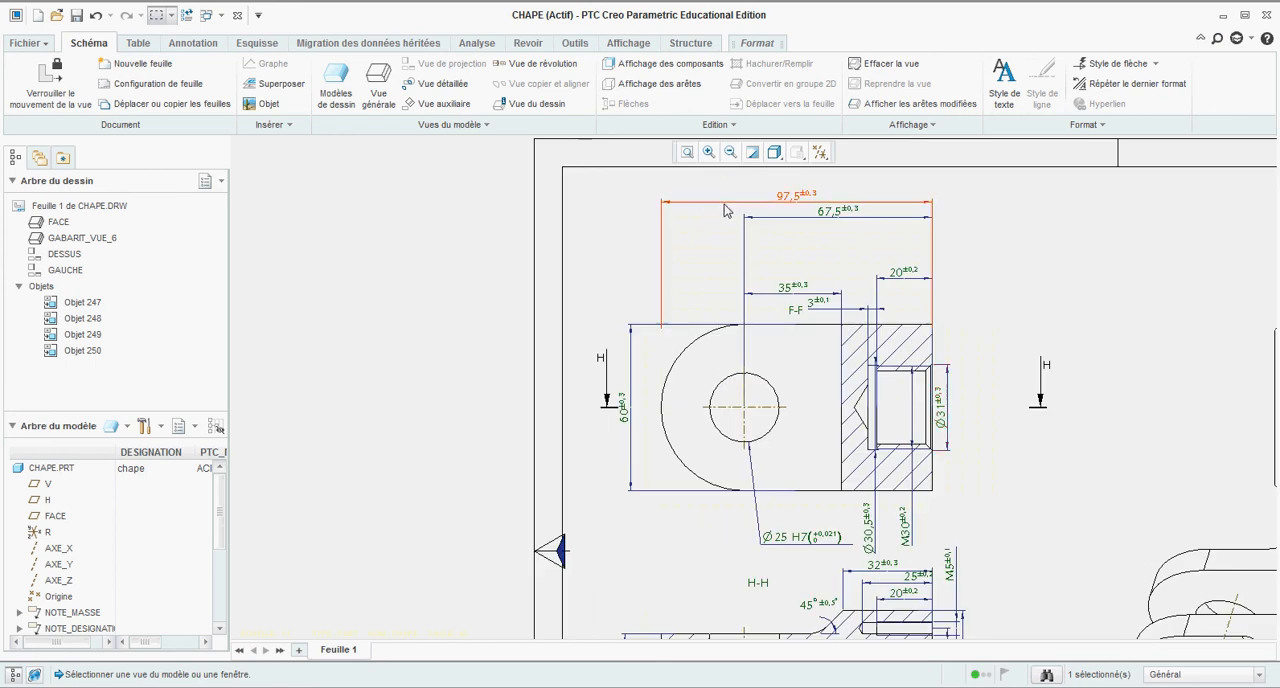
{"action": "right_click", "coordinate": [738, 201]}
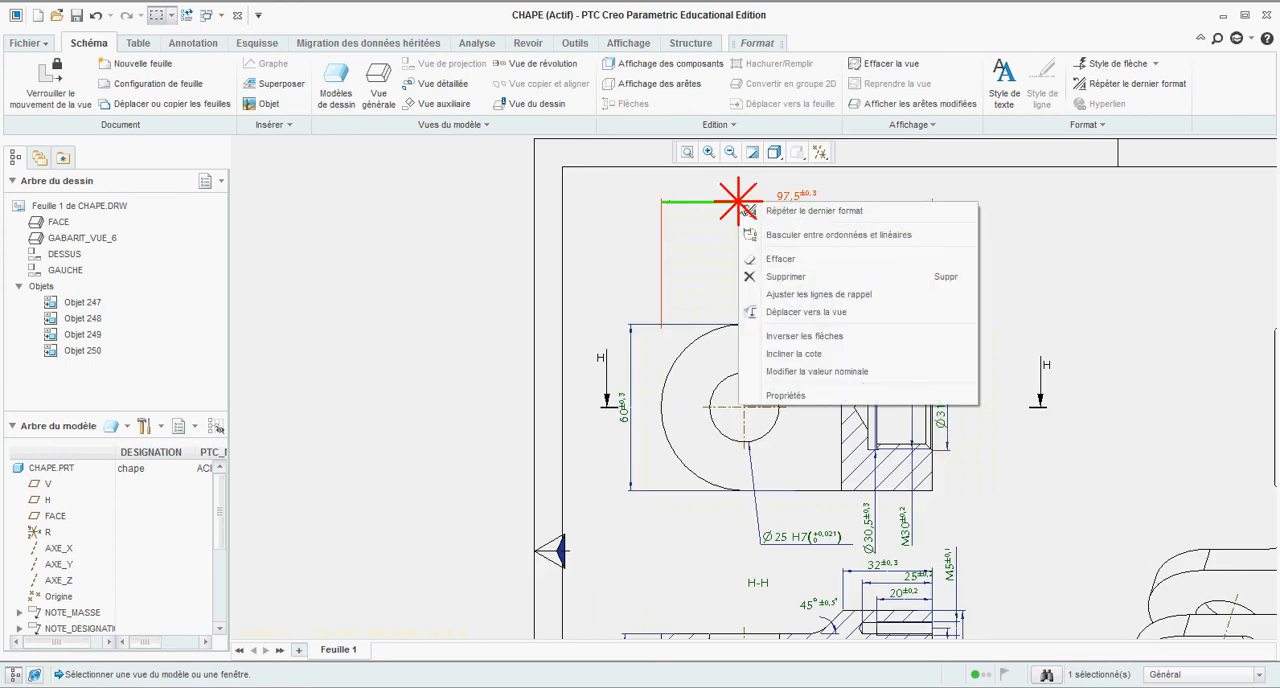
{"action": "left_click", "coordinate": [805, 312]}
{"action": "scroll", "coordinate": [759, 412], "scroll_direction": "up", "scroll_amount": 3}
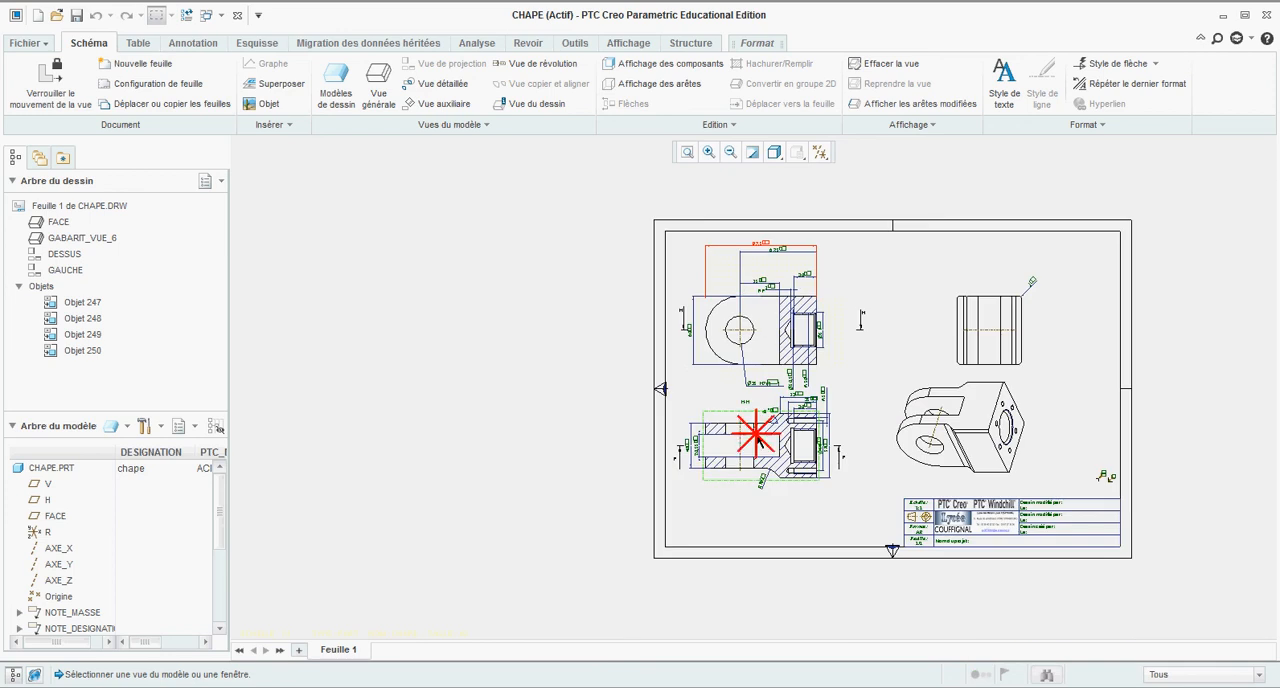
{"action": "left_click", "coordinate": [758, 440]}
{"action": "scroll", "coordinate": [765, 420], "scroll_direction": "down", "scroll_amount": 3}
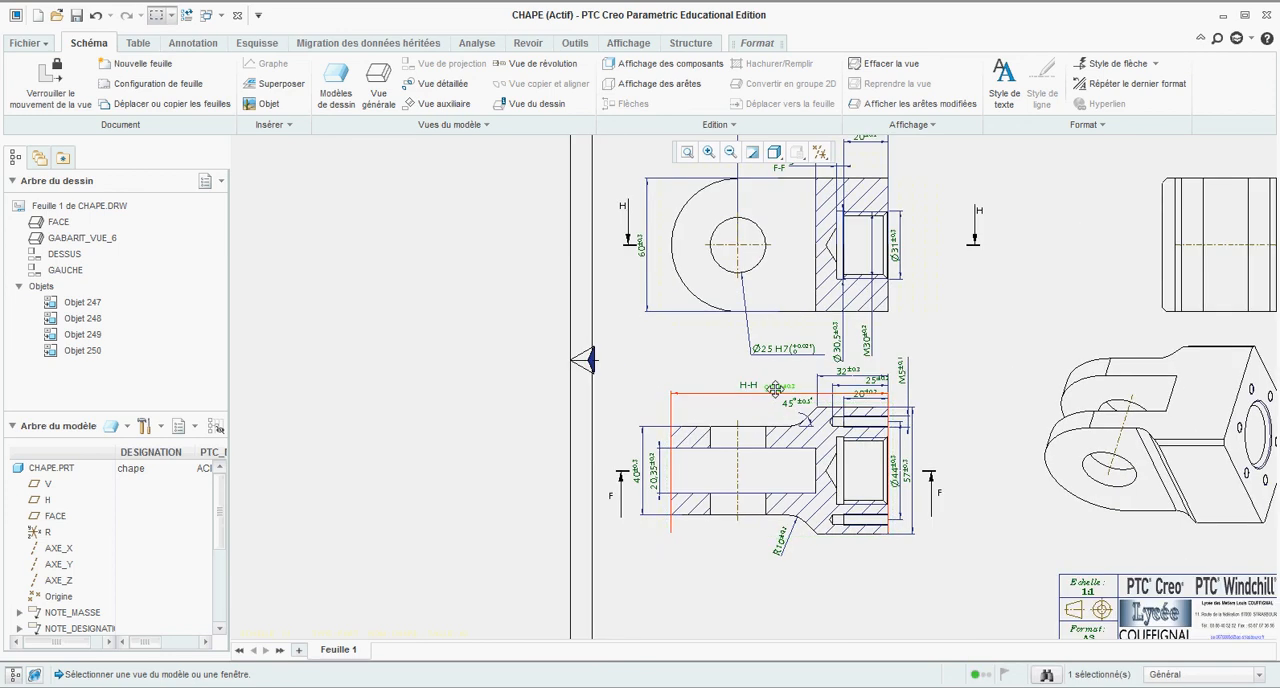
Step: Place the overall length dimension below section view H-H and extend its left witness line up to the part outline
{"action": "left_click_drag", "start_coordinate": [776, 388], "coordinate": [777, 566]}
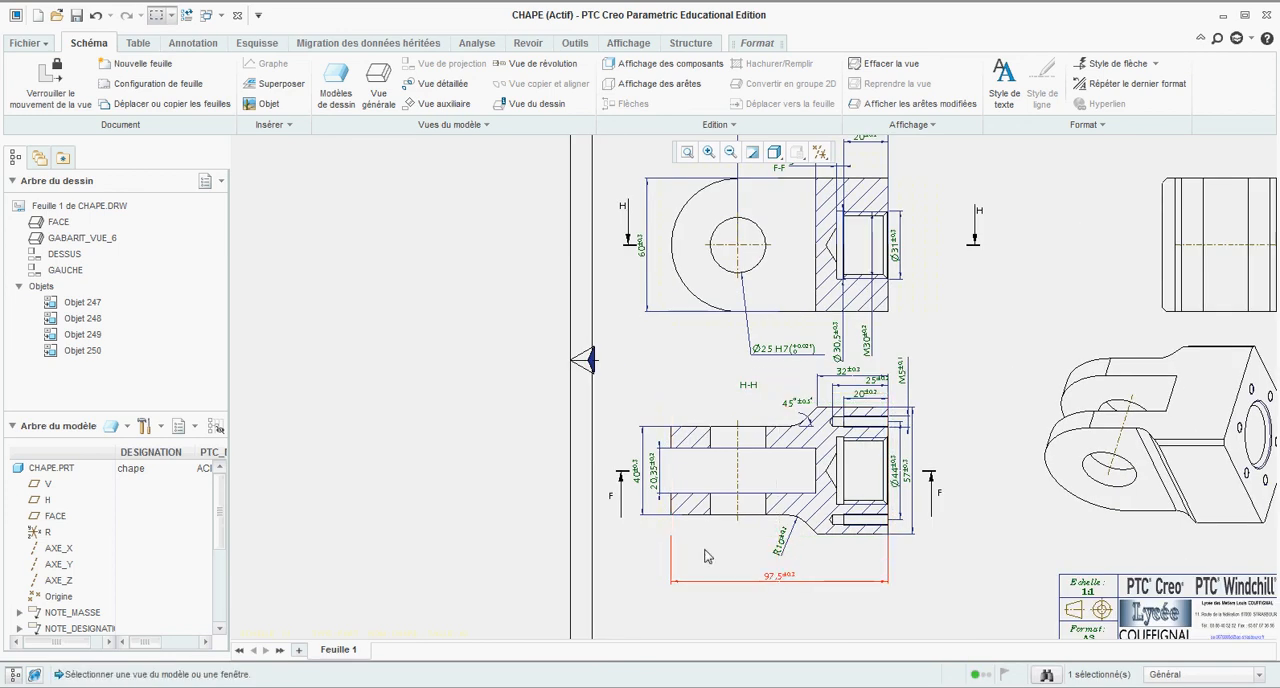
{"action": "left_click_drag", "start_coordinate": [671, 538], "coordinate": [672, 510]}
{"action": "left_click", "coordinate": [710, 556]}
Step: Examine the dimension layout of both section views and the side view across the sheet
{"action": "scroll", "coordinate": [814, 509], "scroll_direction": "up", "scroll_amount": 3}
{"action": "scroll", "coordinate": [742, 252], "scroll_direction": "down", "scroll_amount": 5}
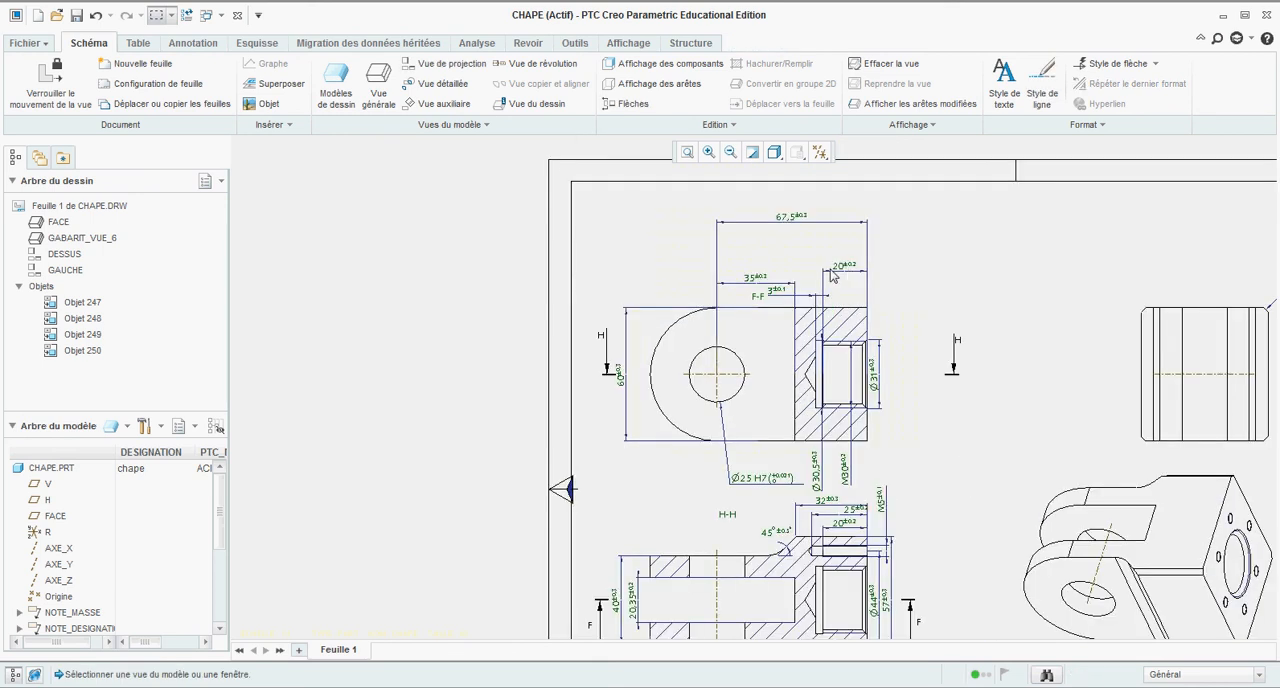
{"action": "scroll", "coordinate": [742, 252], "scroll_direction": "up", "scroll_amount": 4}
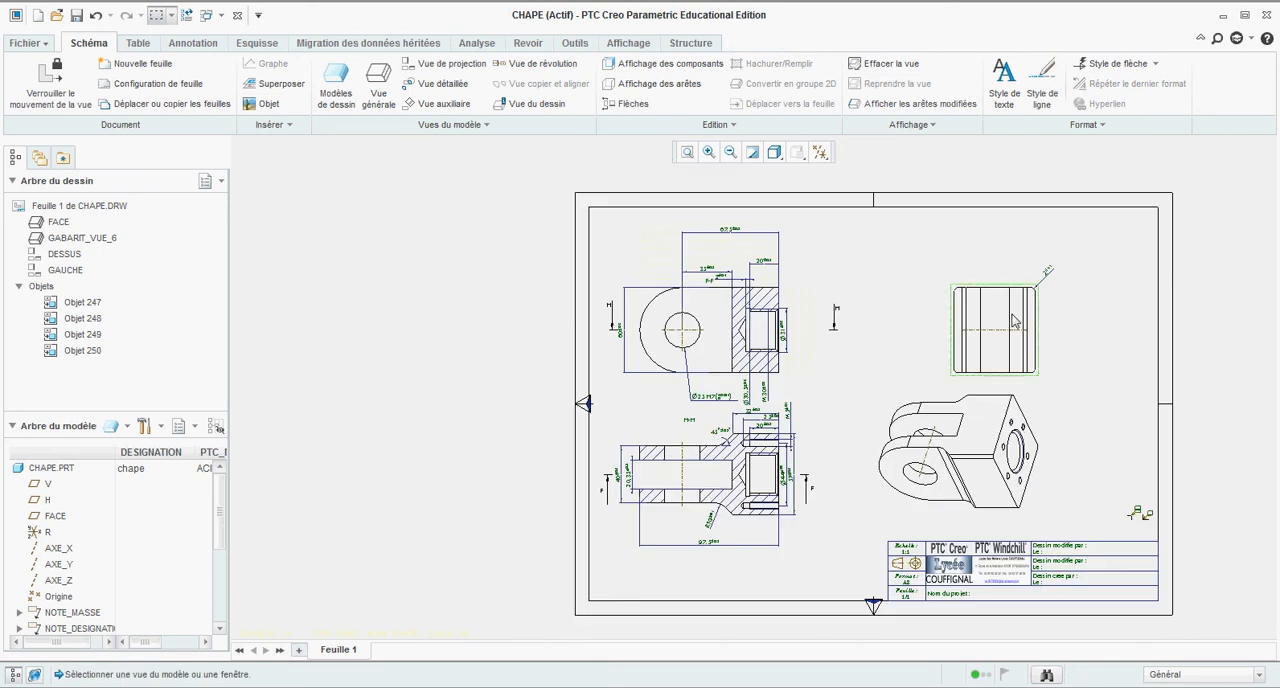
{"action": "scroll", "coordinate": [963, 318], "scroll_direction": "down", "scroll_amount": 1}
{"action": "scroll", "coordinate": [642, 349], "scroll_direction": "up", "scroll_amount": 1}
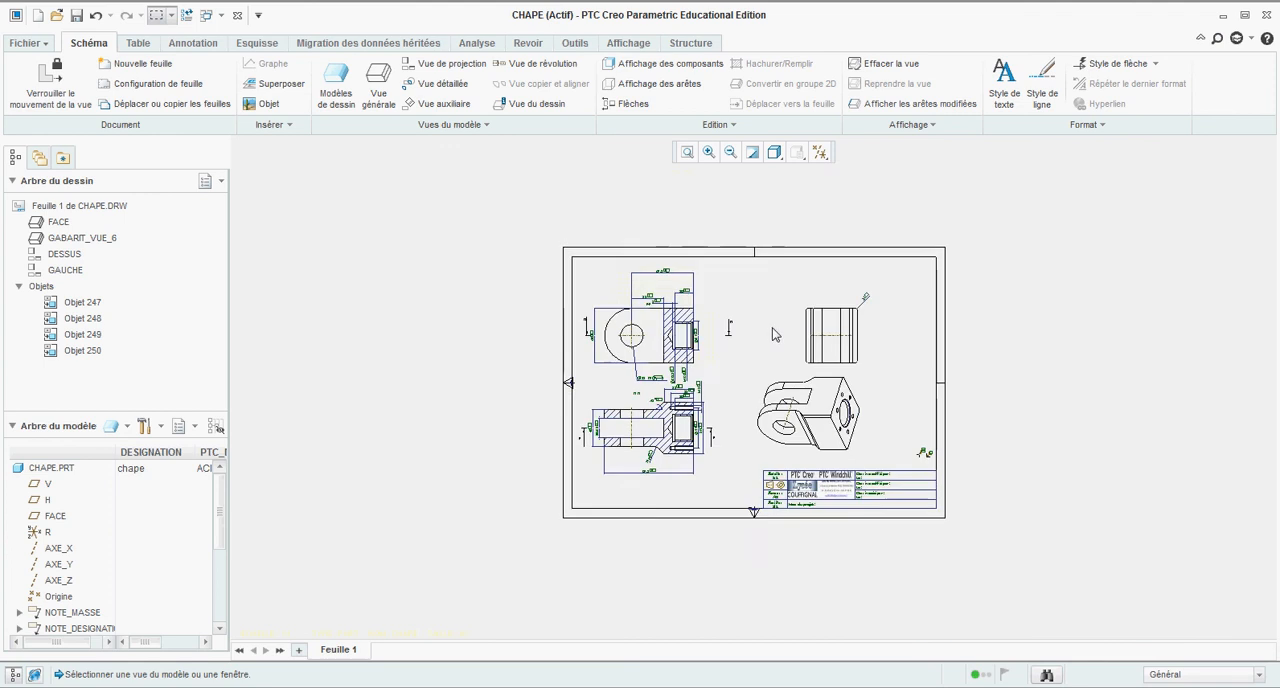
{"action": "scroll", "coordinate": [632, 373], "scroll_direction": "down", "scroll_amount": 4}
{"action": "scroll", "coordinate": [632, 373], "scroll_direction": "up", "scroll_amount": 1}
{"action": "scroll", "coordinate": [633, 368], "scroll_direction": "down", "scroll_amount": 1}
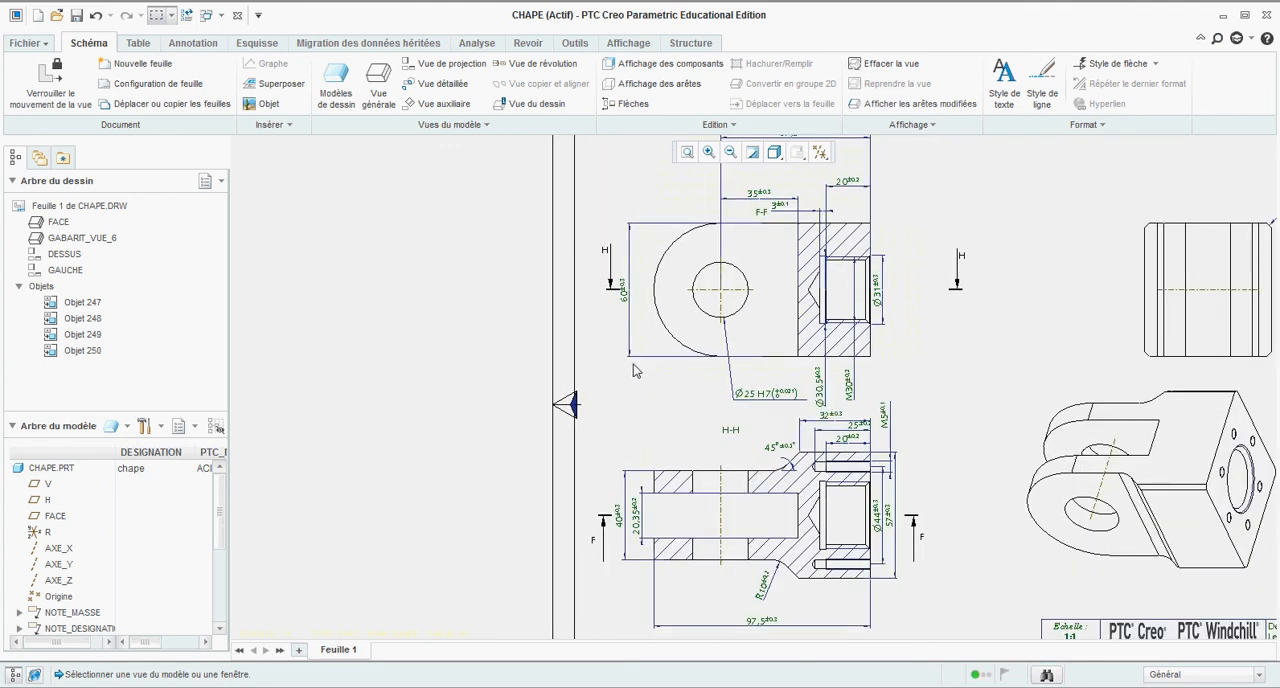
{"action": "scroll", "coordinate": [633, 364], "scroll_direction": "up", "scroll_amount": 1}
{"action": "scroll", "coordinate": [720, 430], "scroll_direction": "down", "scroll_amount": 1}
{"action": "scroll", "coordinate": [733, 443], "scroll_direction": "up", "scroll_amount": 1}
{"action": "scroll", "coordinate": [735, 443], "scroll_direction": "up", "scroll_amount": 1}
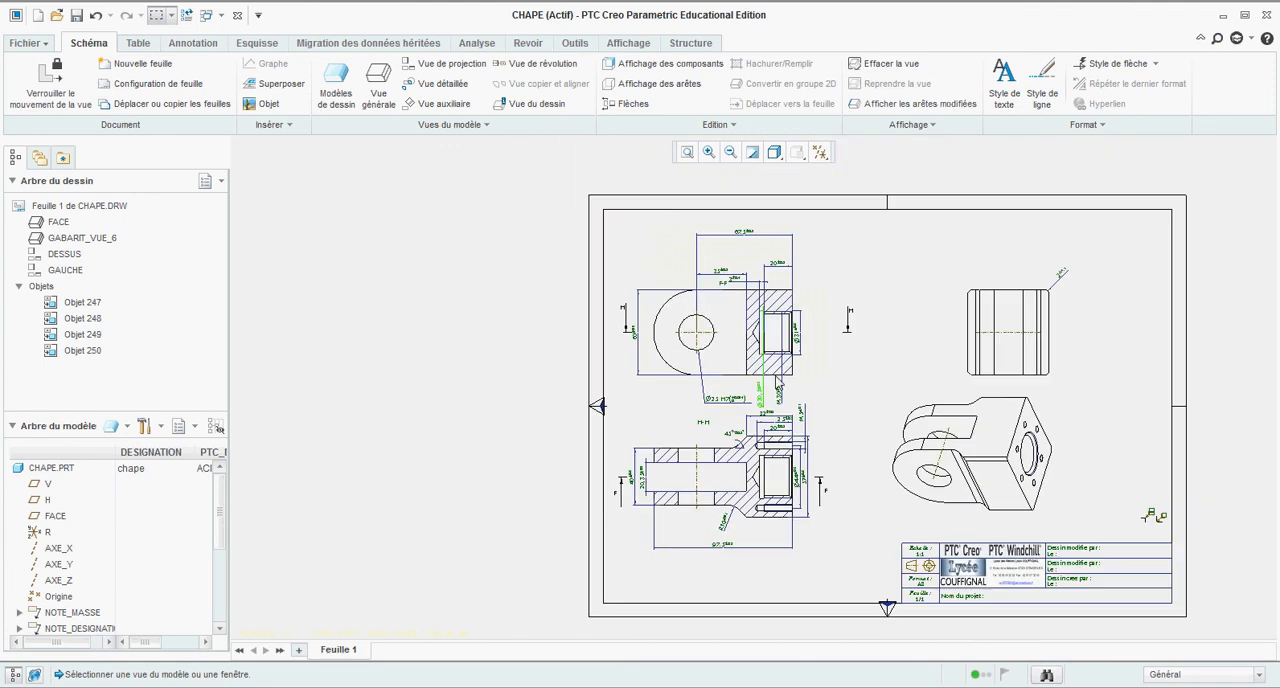
{"action": "scroll", "coordinate": [787, 365], "scroll_direction": "down", "scroll_amount": 2}
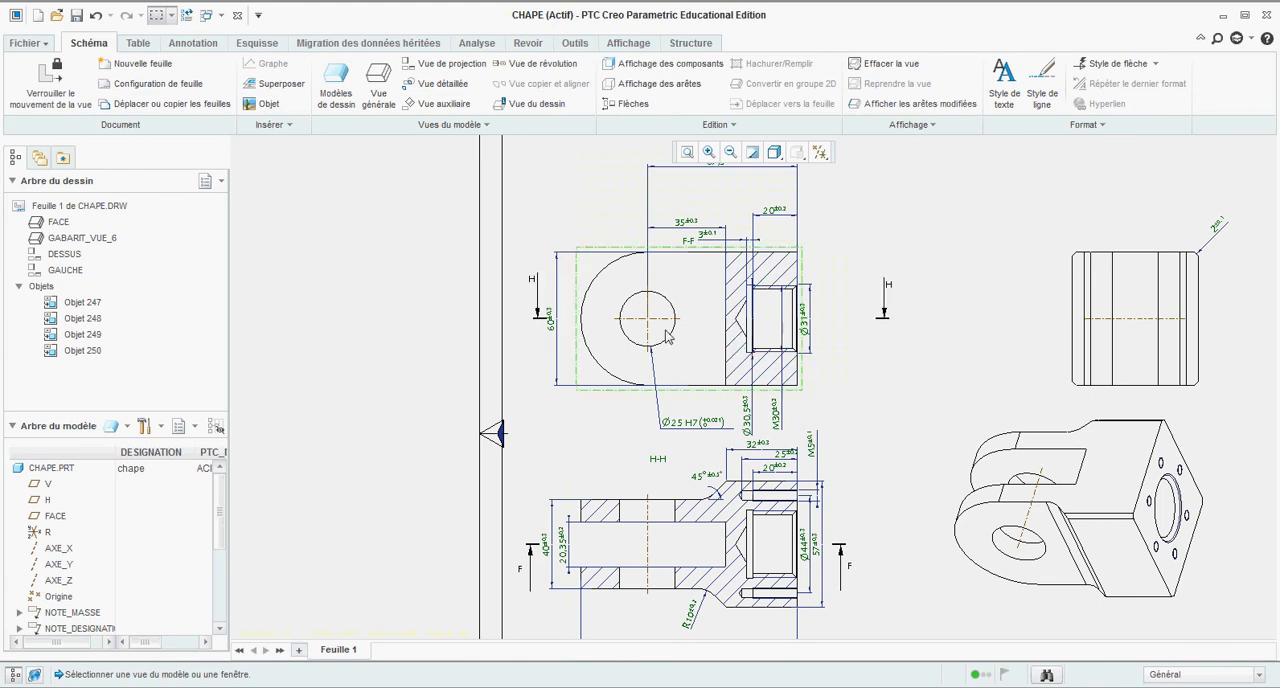
Step: Extend the bore's horizontal centreline in section view F-F past both the rounded end and the threaded end face
{"action": "scroll", "coordinate": [665, 327], "scroll_direction": "up", "scroll_amount": 2}
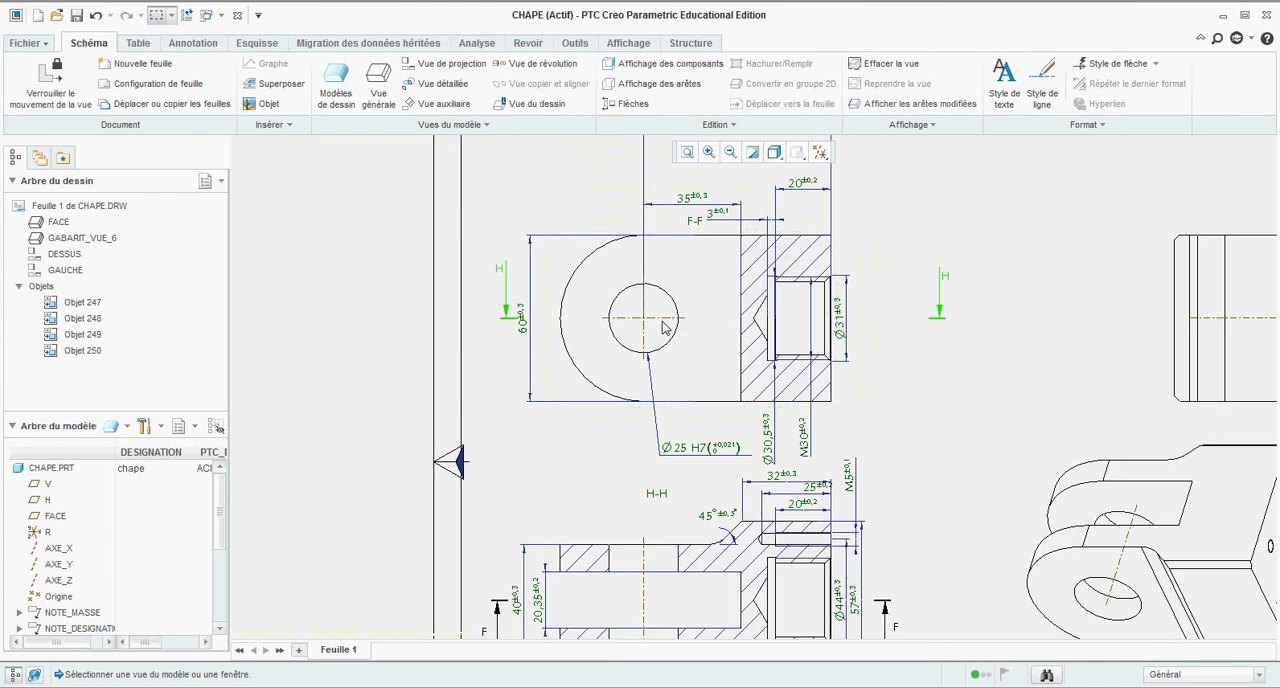
{"action": "left_click", "coordinate": [214, 45]}
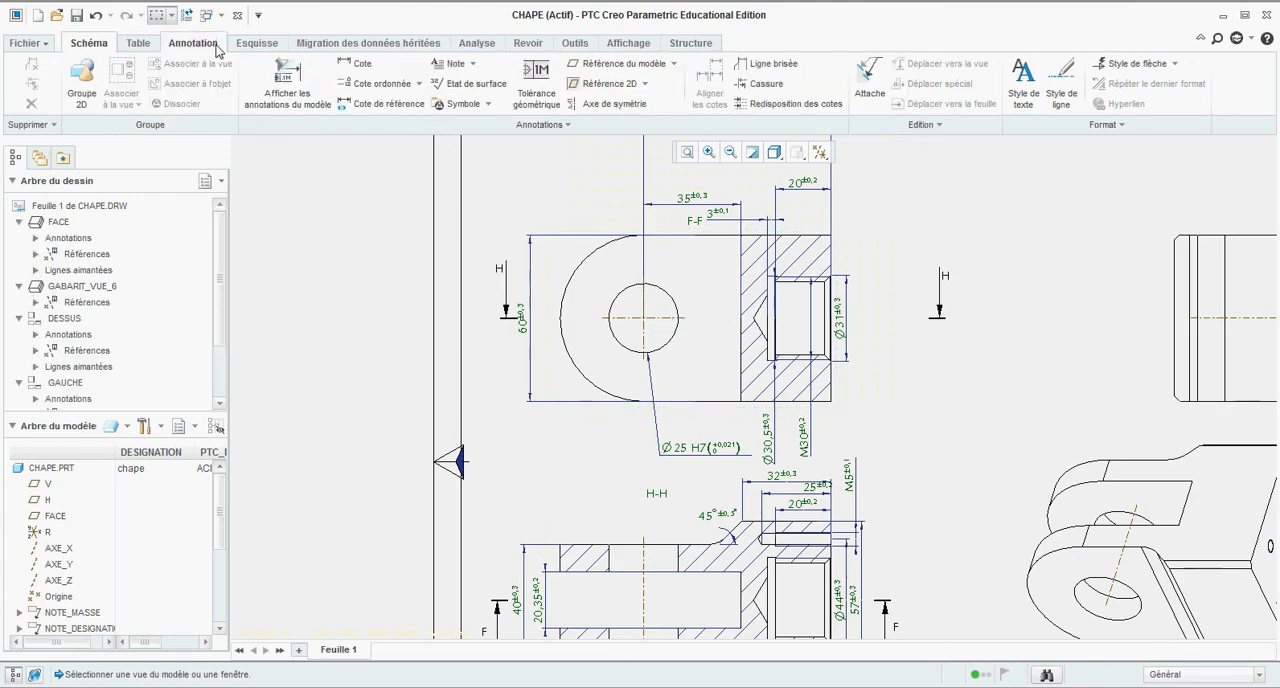
{"action": "left_click", "coordinate": [657, 317]}
{"action": "left_click_drag", "start_coordinate": [686, 318], "coordinate": [869, 317]}
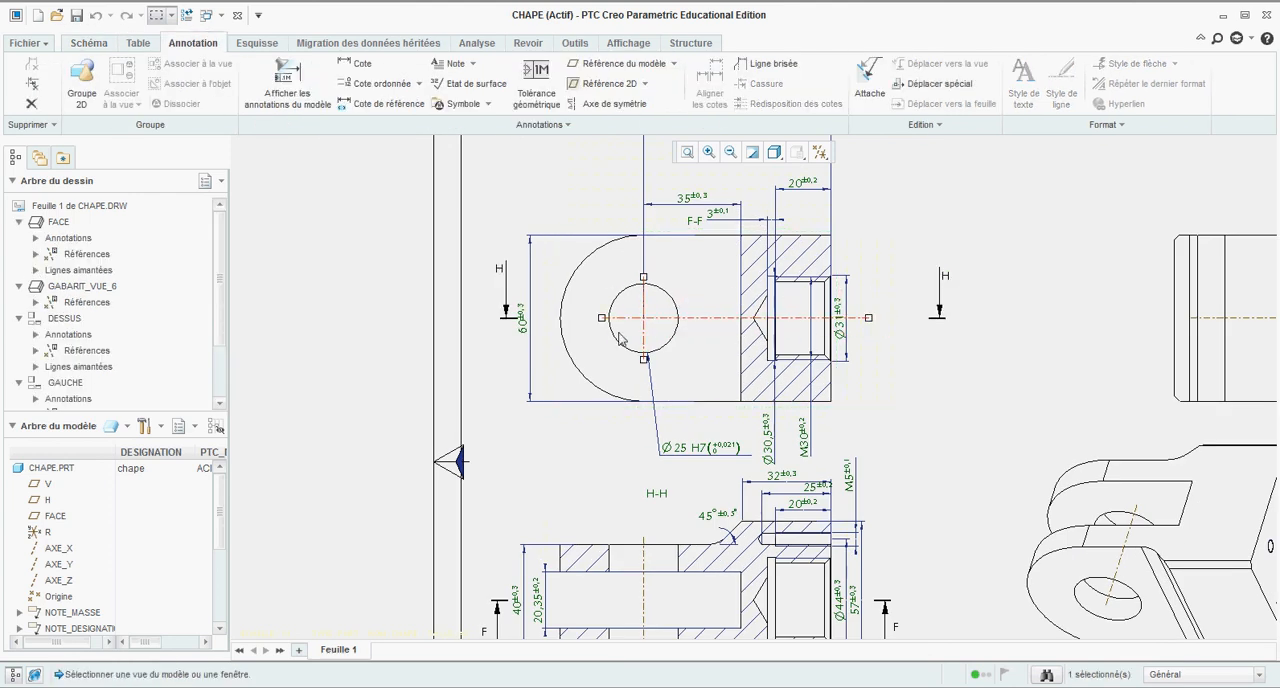
{"action": "left_click_drag", "start_coordinate": [601, 318], "coordinate": [545, 318]}
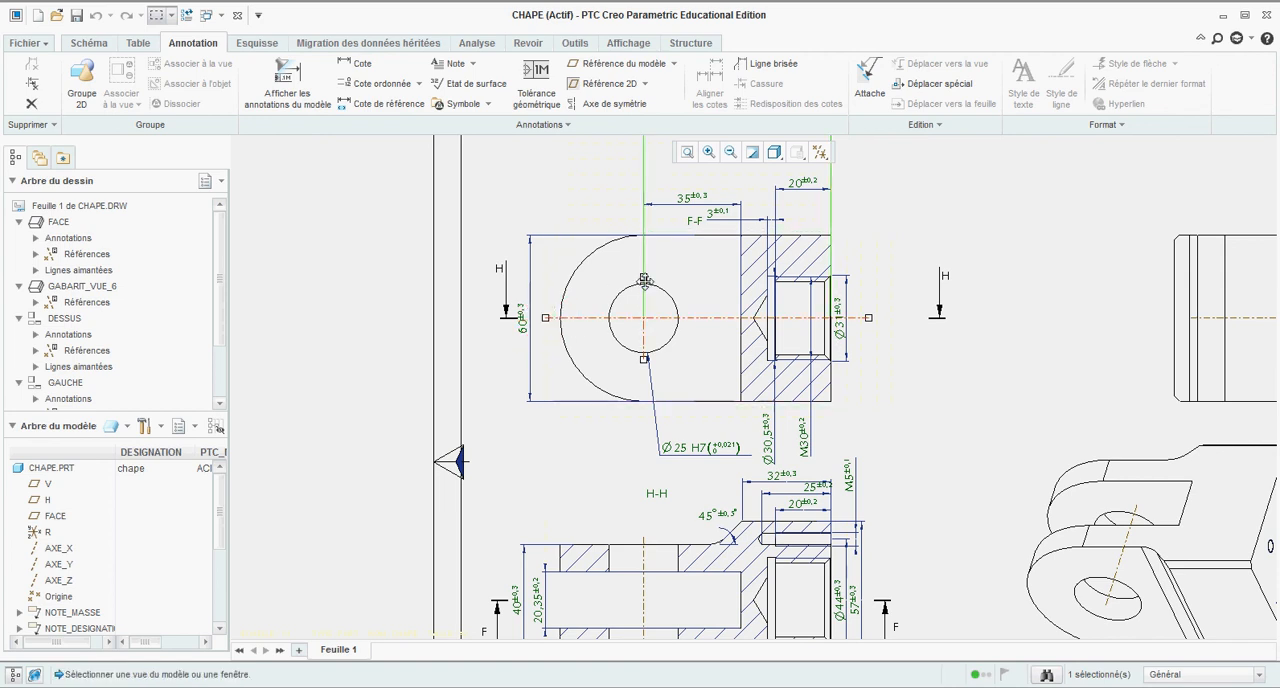
Step: Show only the axis AXE_X of the threaded hole in section view H-H, without any of the hole's dimensions
{"action": "scroll", "coordinate": [738, 289], "scroll_direction": "up", "scroll_amount": 3}
{"action": "scroll", "coordinate": [768, 452], "scroll_direction": "down", "scroll_amount": 3}
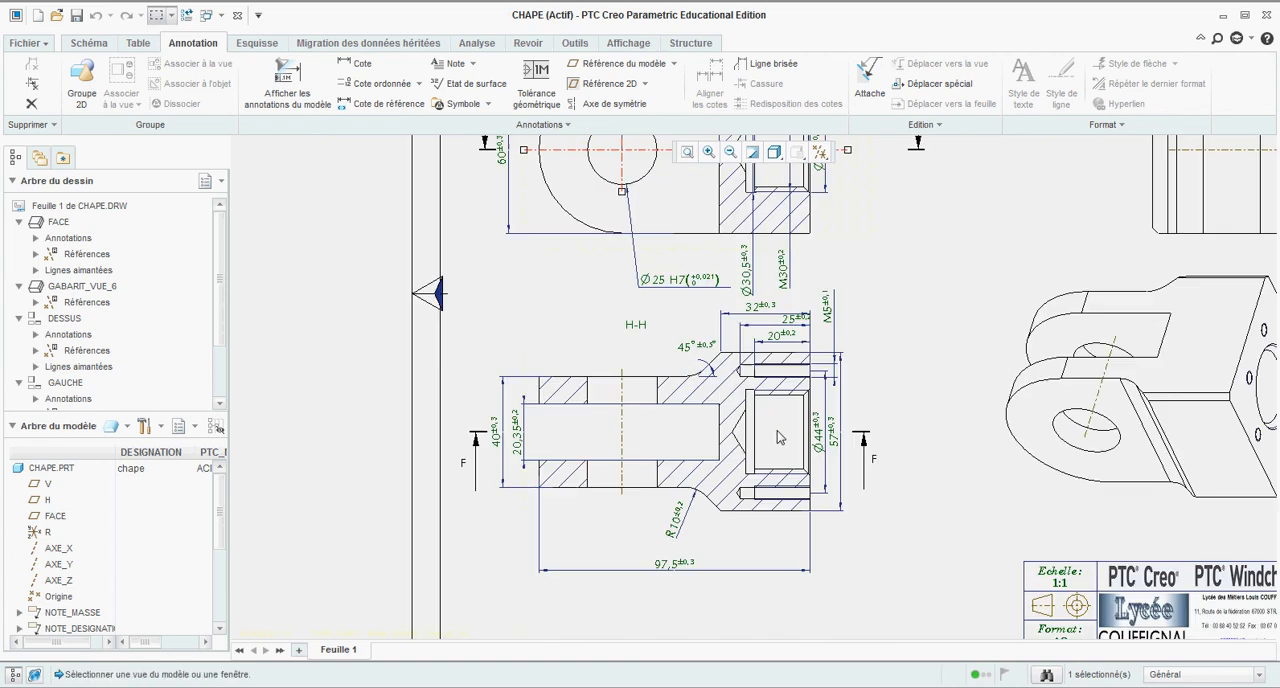
{"action": "left_click", "coordinate": [889, 393]}
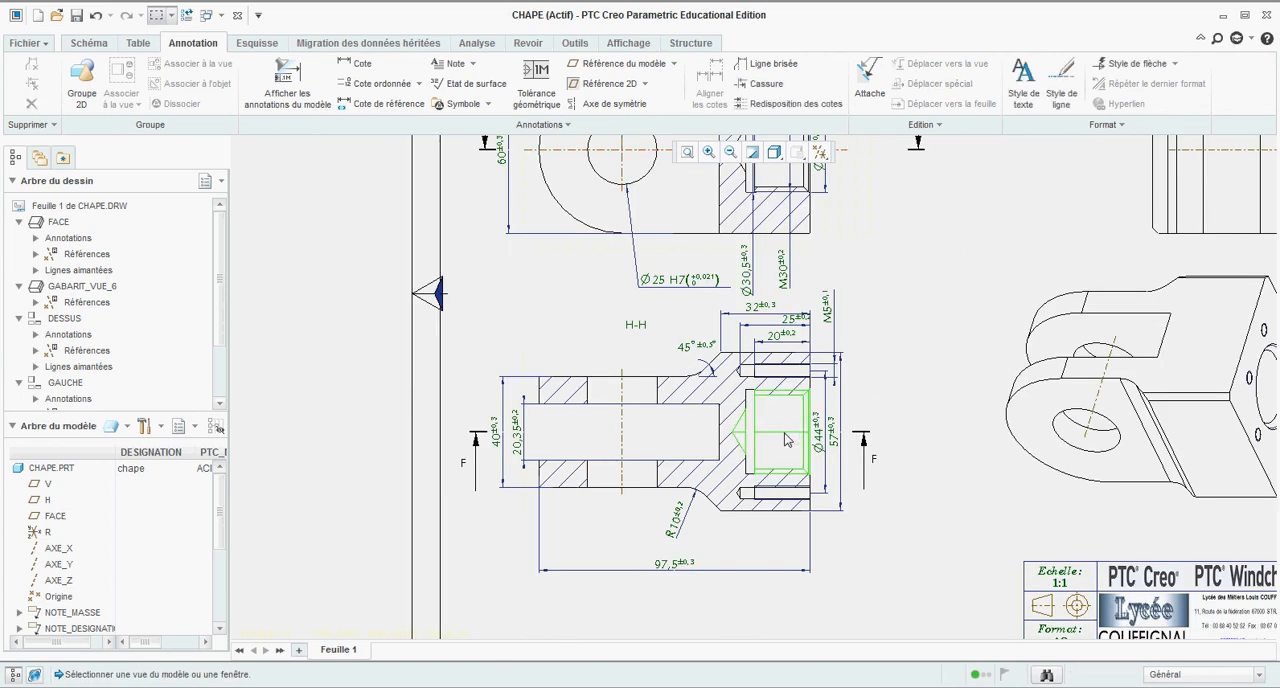
{"action": "left_click", "coordinate": [773, 441]}
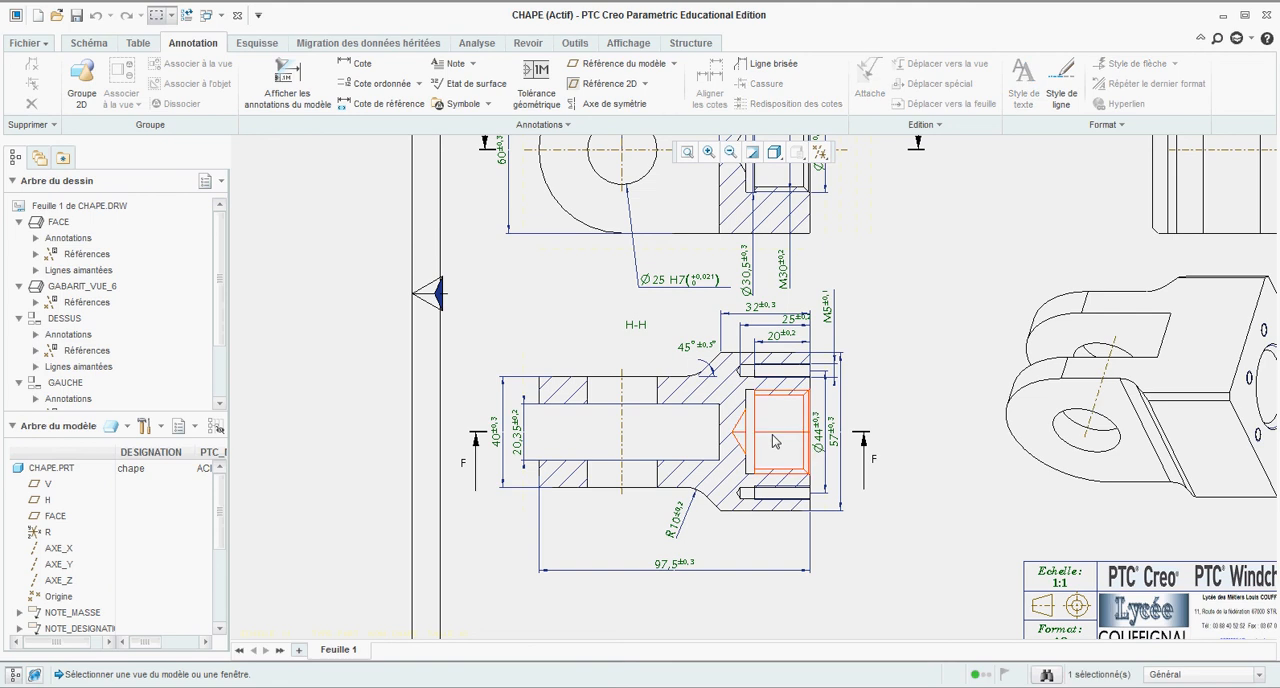
{"action": "left_click", "coordinate": [290, 80]}
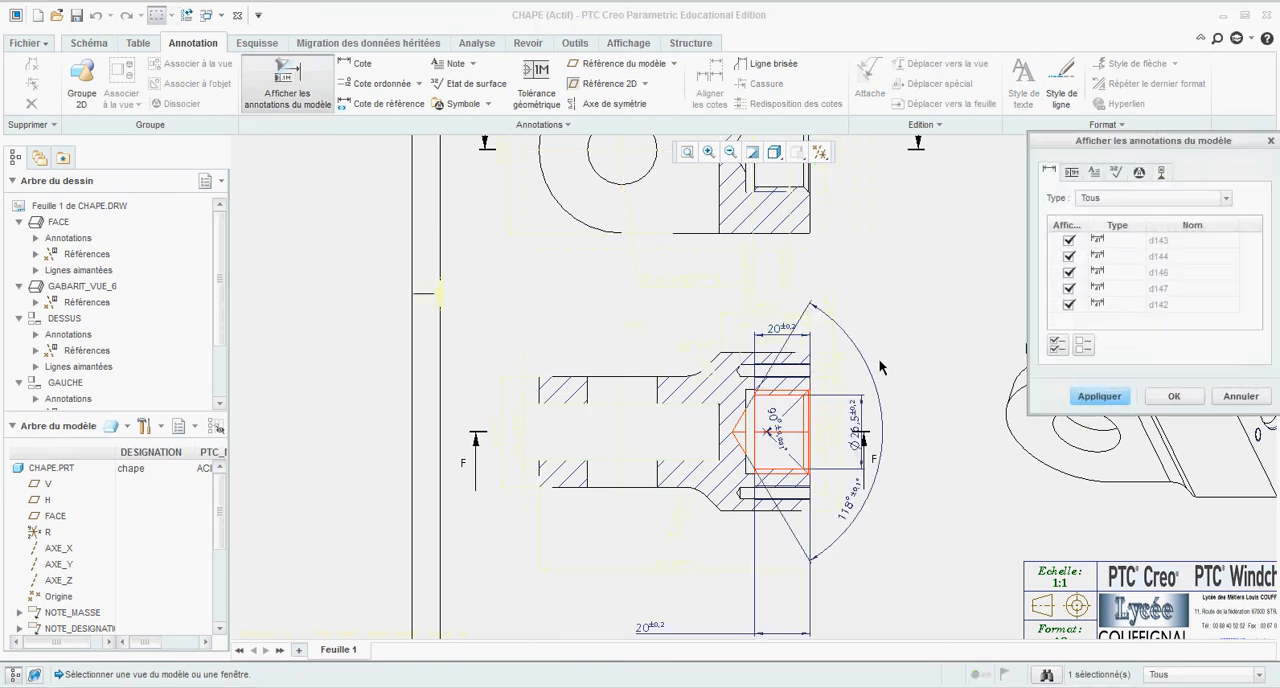
{"action": "left_click", "coordinate": [1085, 348]}
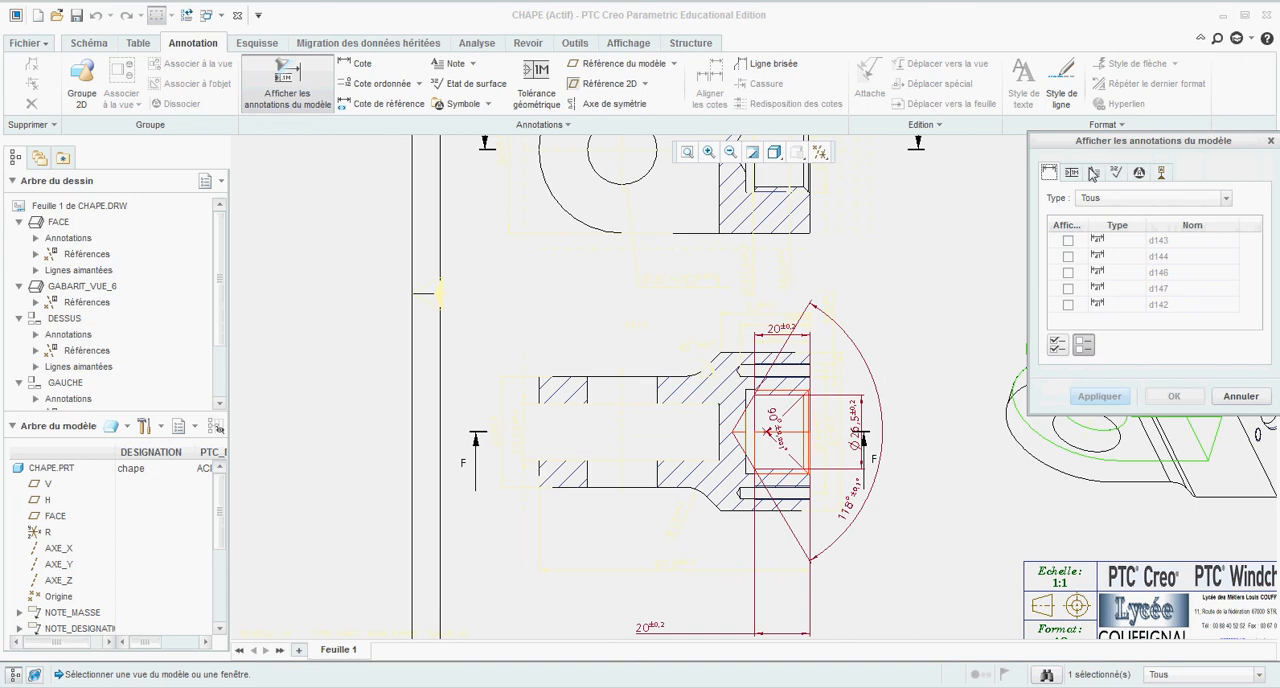
{"action": "left_click", "coordinate": [1161, 172]}
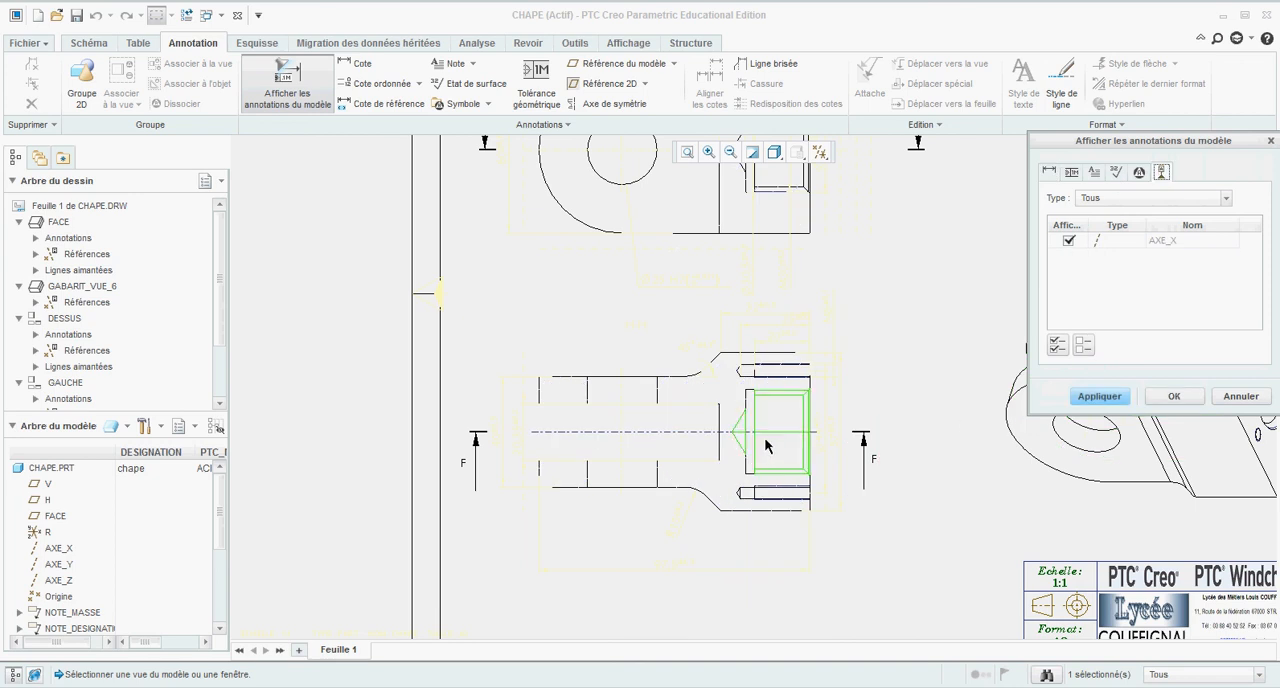
{"action": "left_click", "coordinate": [1173, 398]}
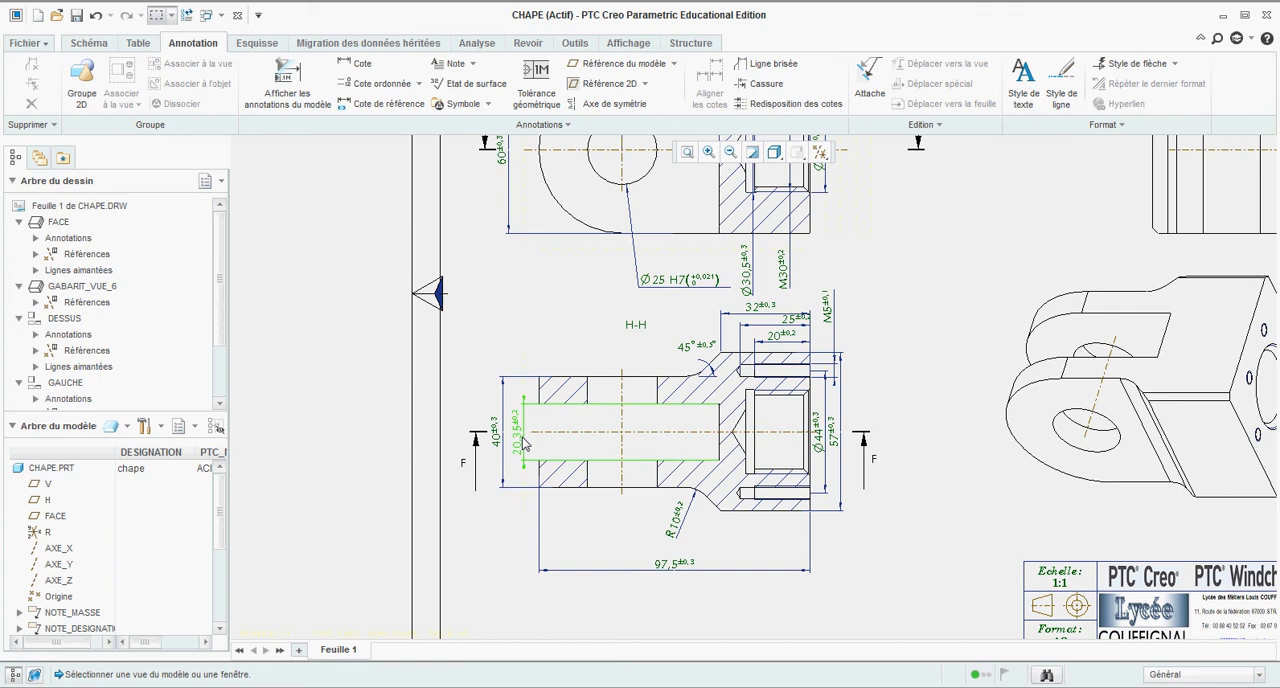
{"action": "scroll", "coordinate": [900, 430], "scroll_direction": "down", "scroll_amount": 3}
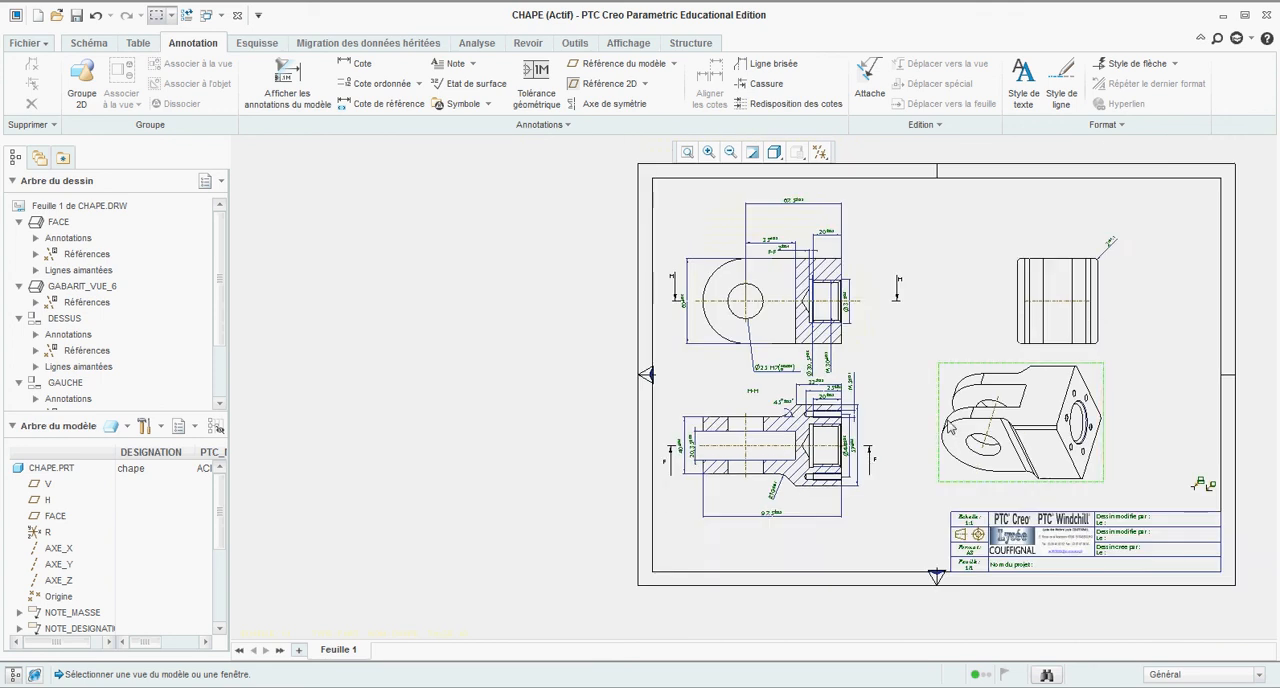
{"action": "scroll", "coordinate": [870, 350], "scroll_direction": "up", "scroll_amount": 2}
{"action": "scroll", "coordinate": [870, 340], "scroll_direction": "down", "scroll_amount": 3}
{"action": "scroll", "coordinate": [960, 318], "scroll_direction": "up", "scroll_amount": 1}
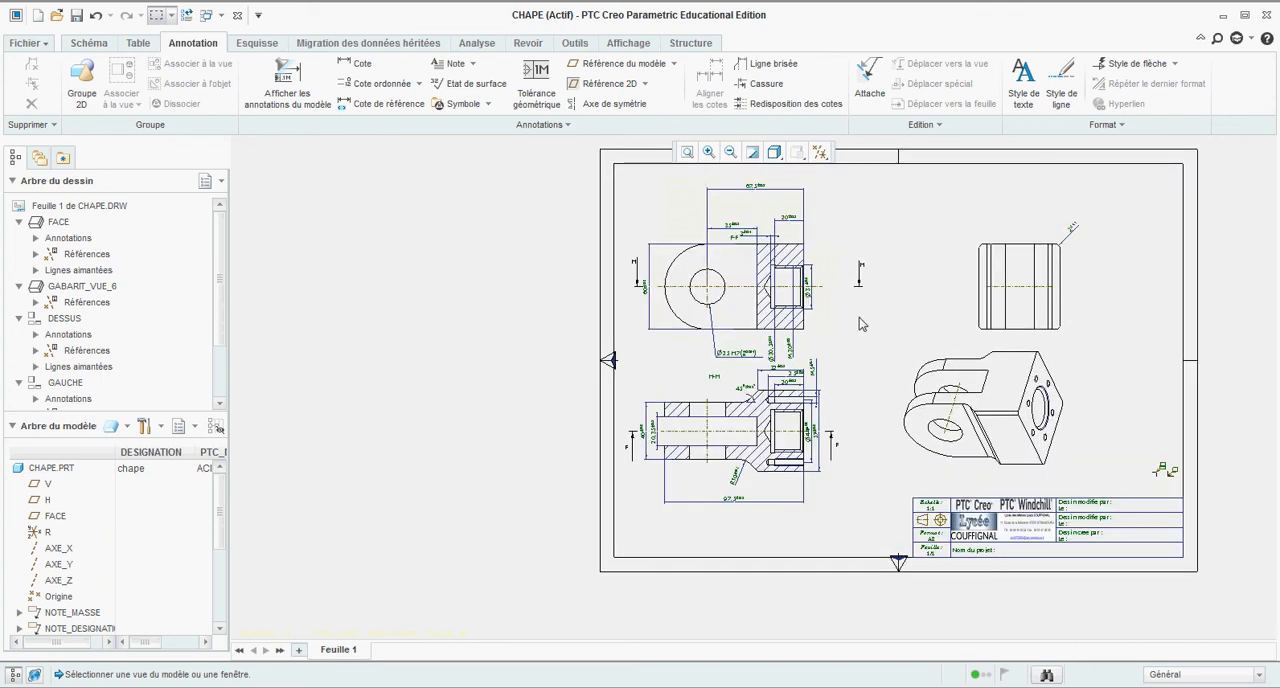
{"action": "scroll", "coordinate": [767, 423], "scroll_direction": "up", "scroll_amount": 3}
{"action": "scroll", "coordinate": [784, 432], "scroll_direction": "down", "scroll_amount": 3}
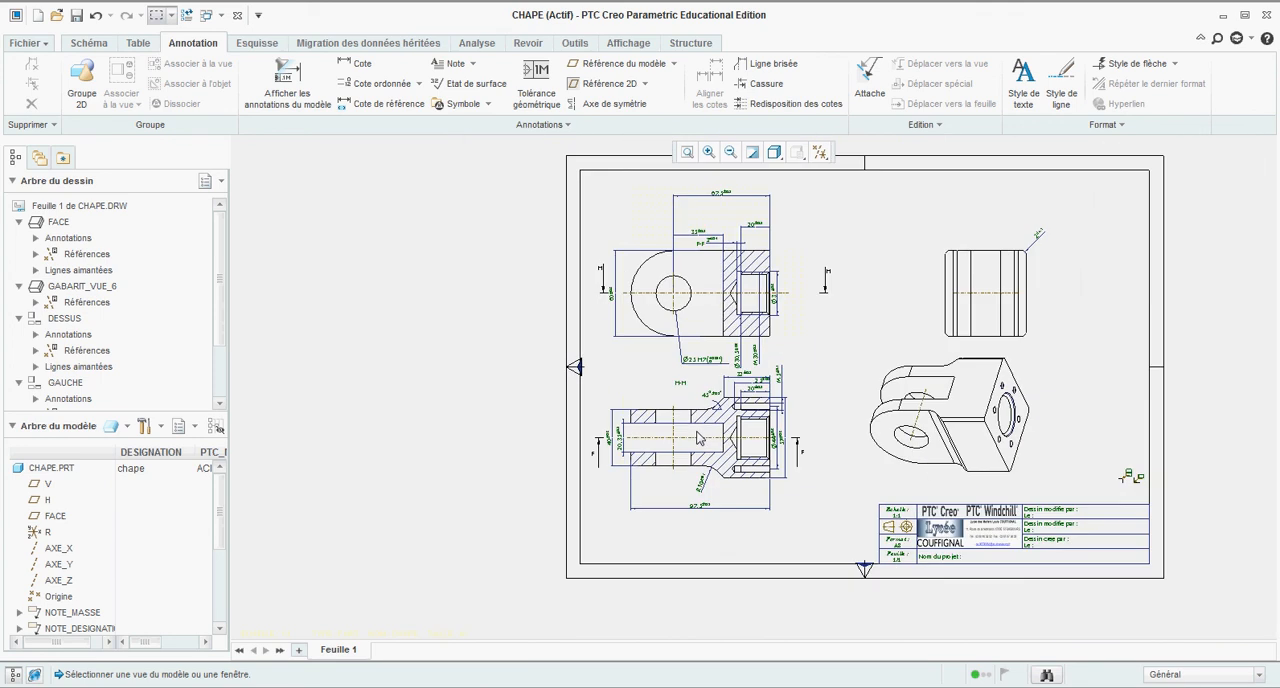